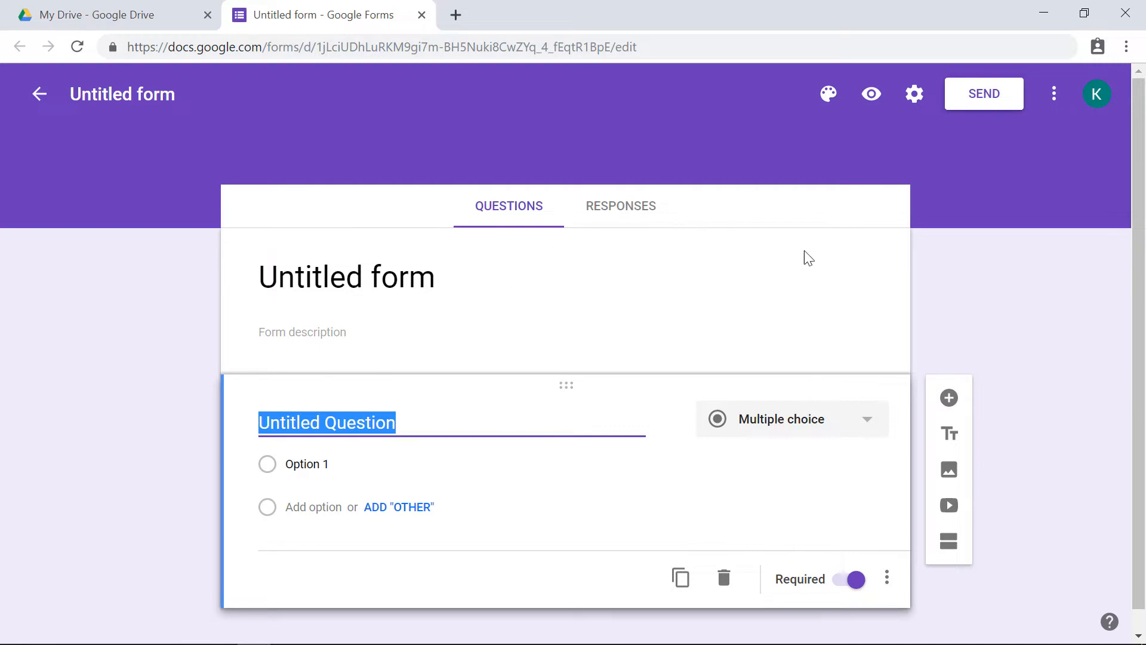
In the form's general settings, turn on collecting email addresses and limit respondents to 1 response
{"action": "left_click", "coordinate": [914, 96]}
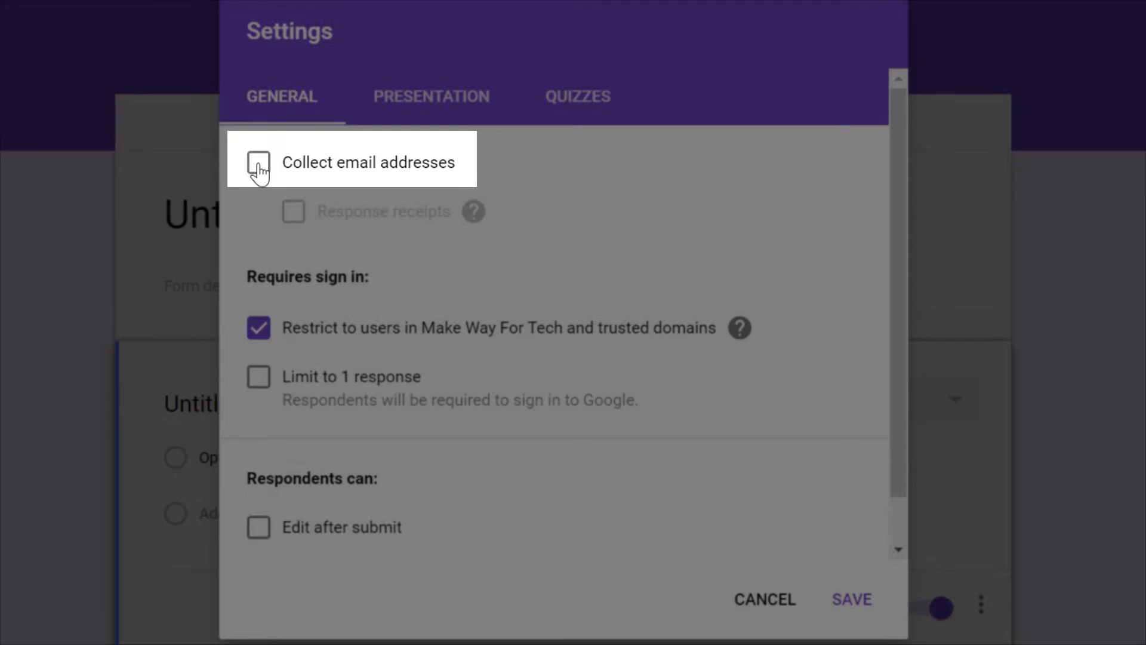
{"action": "left_click", "coordinate": [259, 170]}
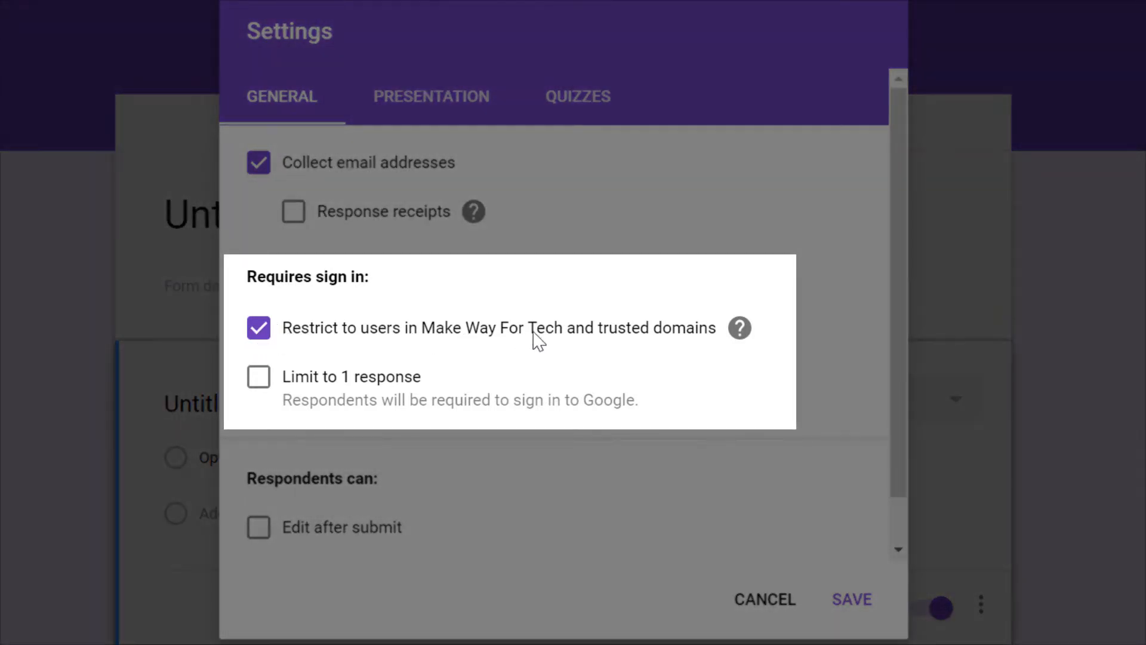
{"action": "left_click", "coordinate": [261, 382]}
{"action": "scroll", "coordinate": [256, 494], "scroll_direction": "down", "scroll_amount": 1}
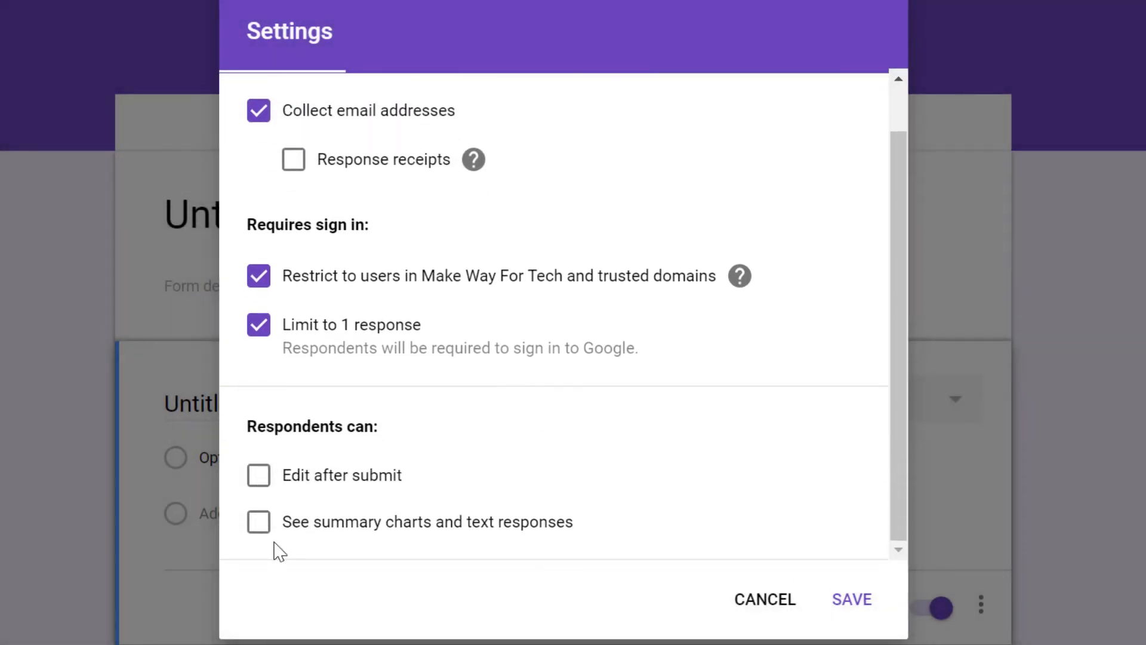
{"action": "scroll", "coordinate": [338, 490], "scroll_direction": "up", "scroll_amount": 1}
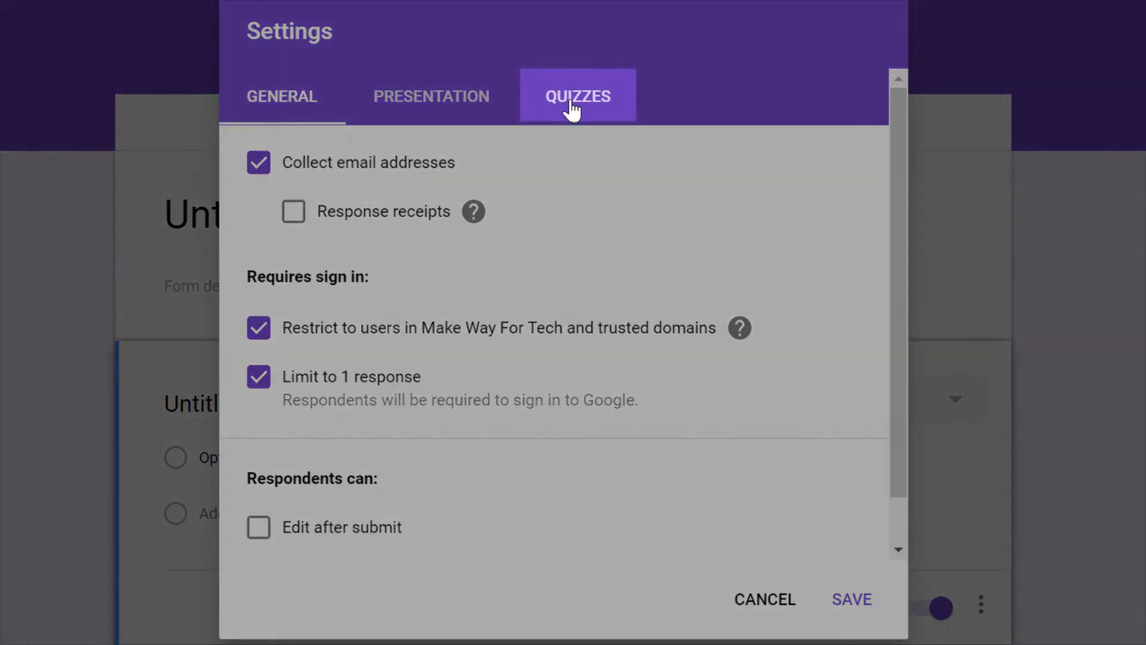
Make the form a quiz that releases grades immediately after each submission, and save the settings
{"action": "left_click", "coordinate": [573, 99]}
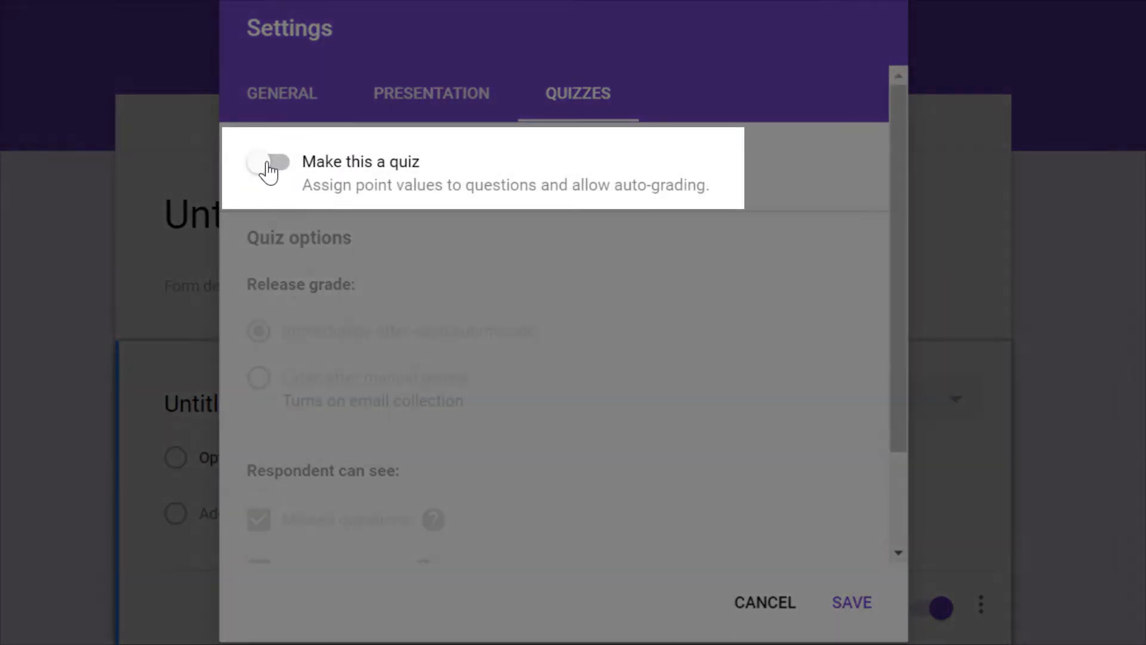
{"action": "left_click", "coordinate": [268, 164]}
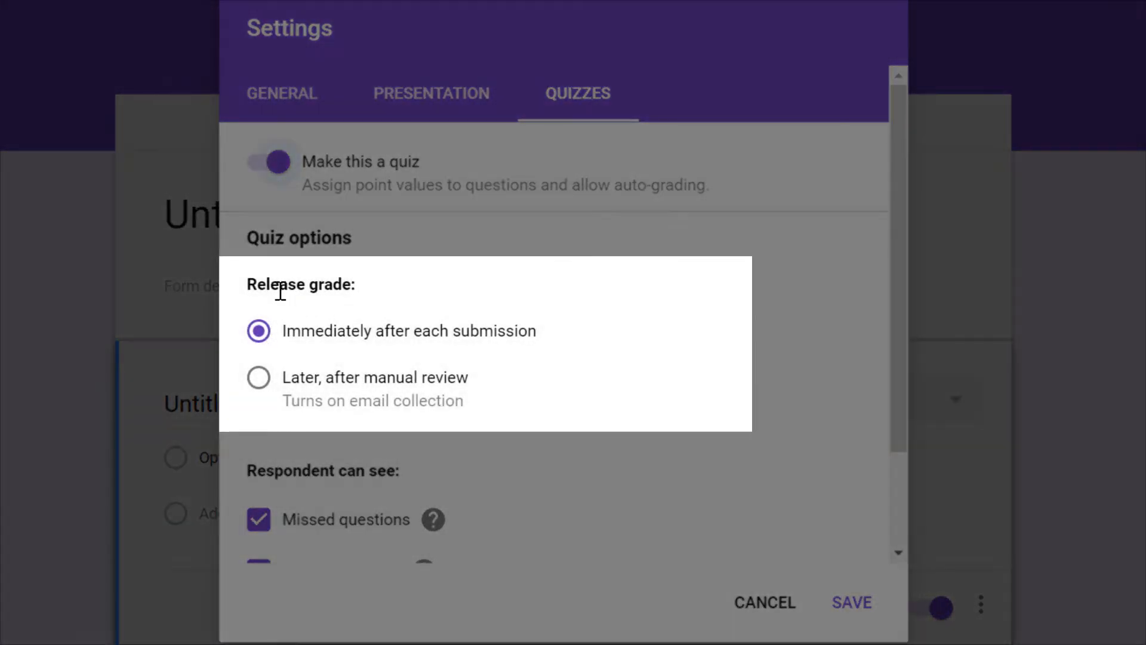
{"action": "left_click", "coordinate": [260, 333]}
{"action": "left_click", "coordinate": [260, 382]}
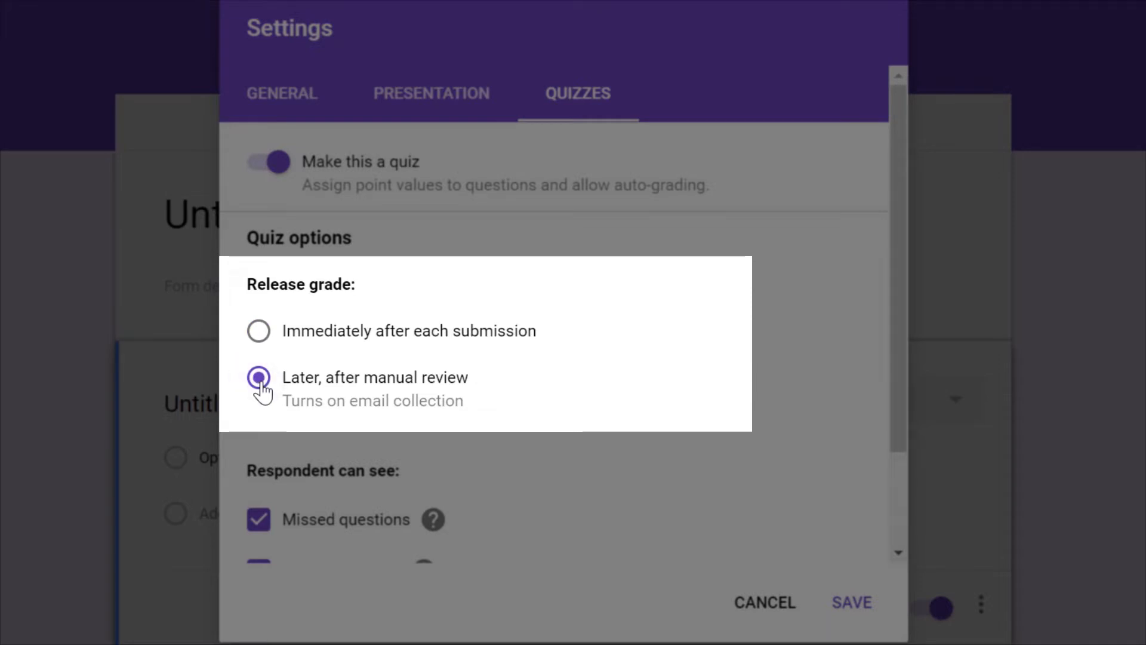
{"action": "left_click", "coordinate": [261, 333]}
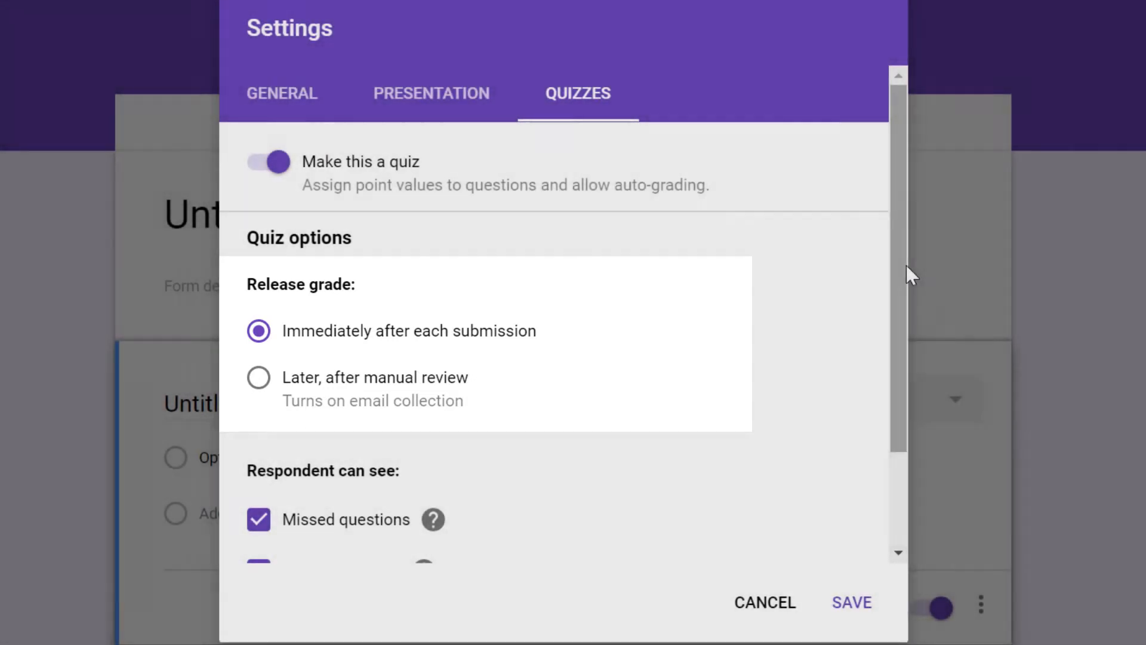
{"action": "scroll", "coordinate": [879, 394], "scroll_direction": "down", "scroll_amount": 2}
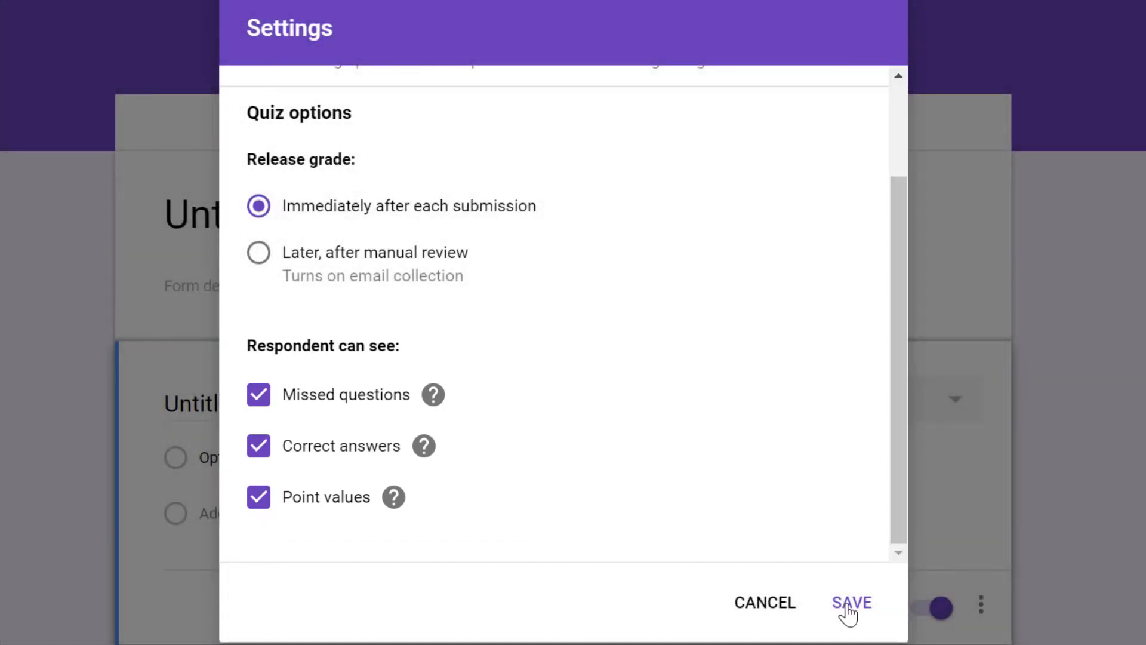
{"action": "left_click", "coordinate": [850, 603]}
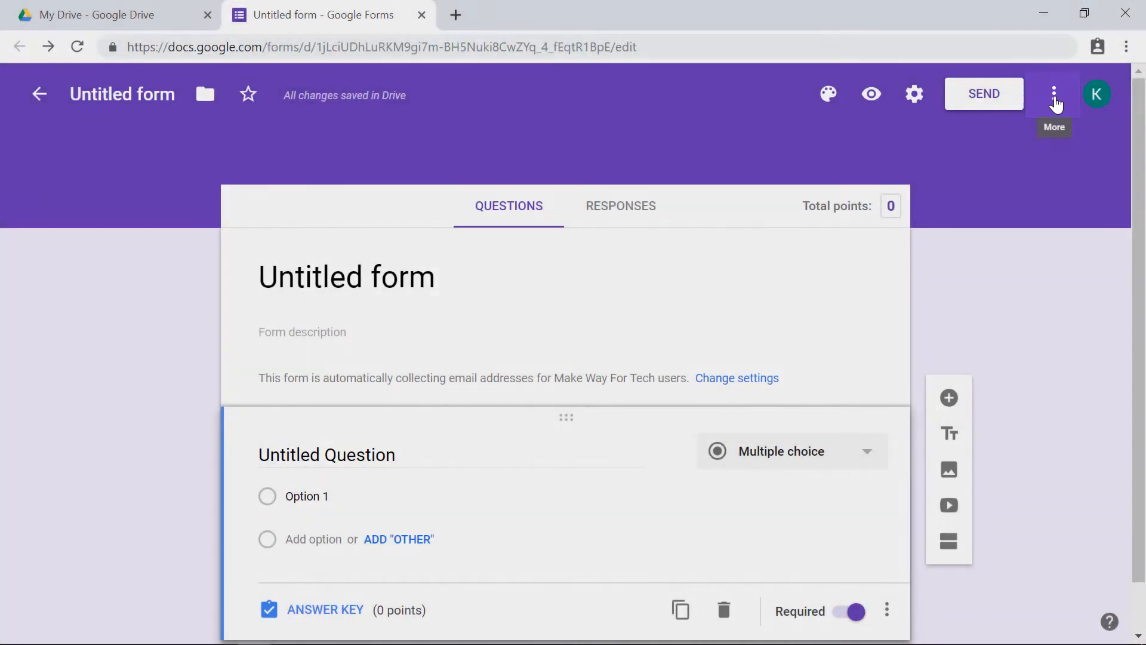
In the default settings preferences, enable collecting email addresses and the default quiz point value
{"action": "left_click", "coordinate": [1054, 99]}
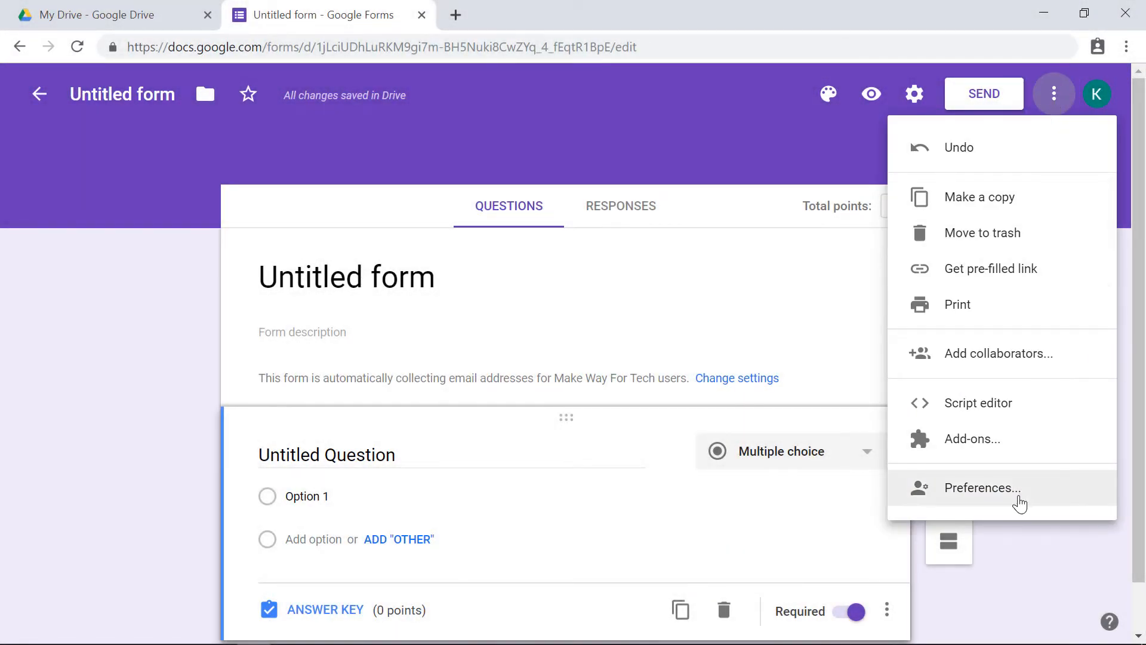
{"action": "left_click", "coordinate": [1018, 497]}
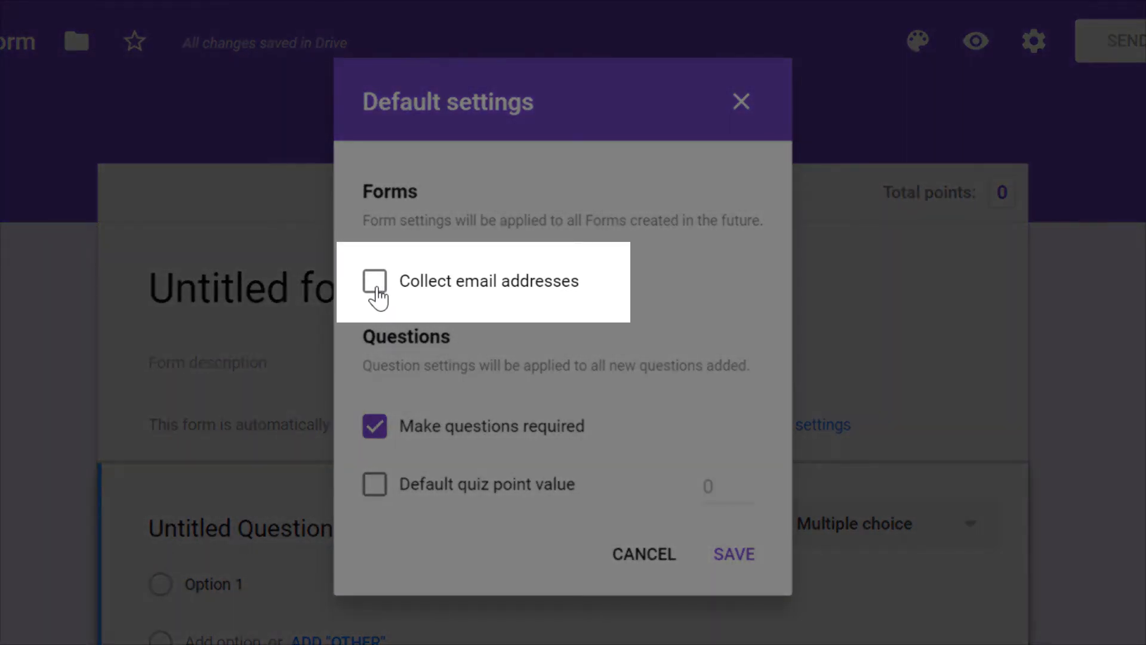
{"action": "left_click", "coordinate": [375, 285]}
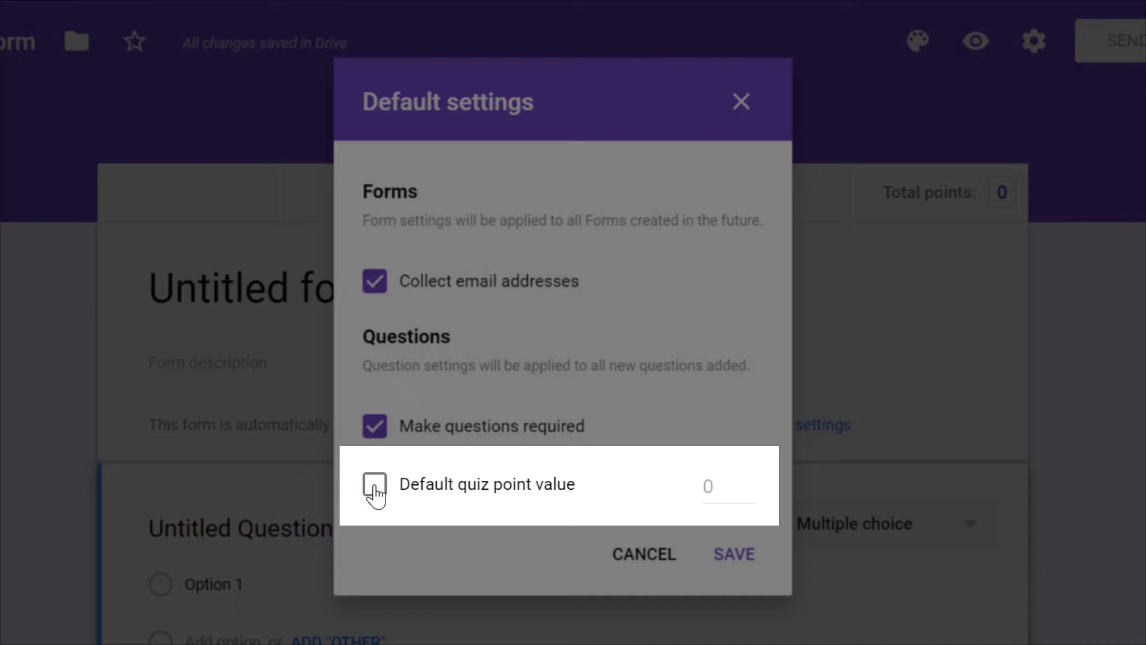
{"action": "left_click", "coordinate": [375, 486]}
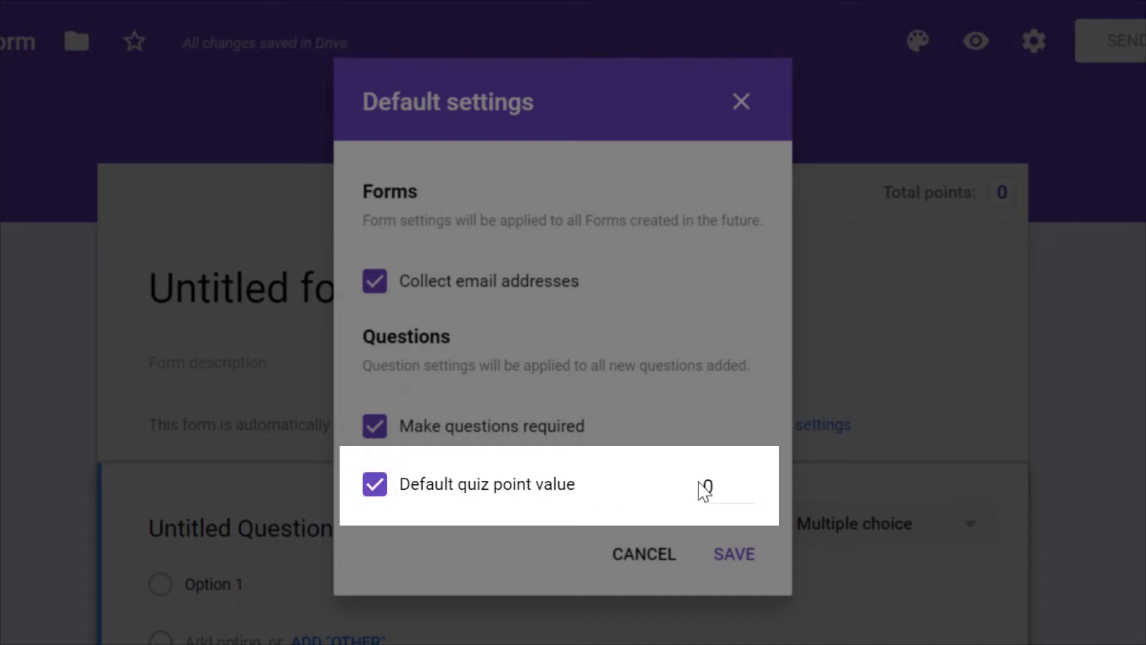
{"action": "double_click", "coordinate": [706, 485]}
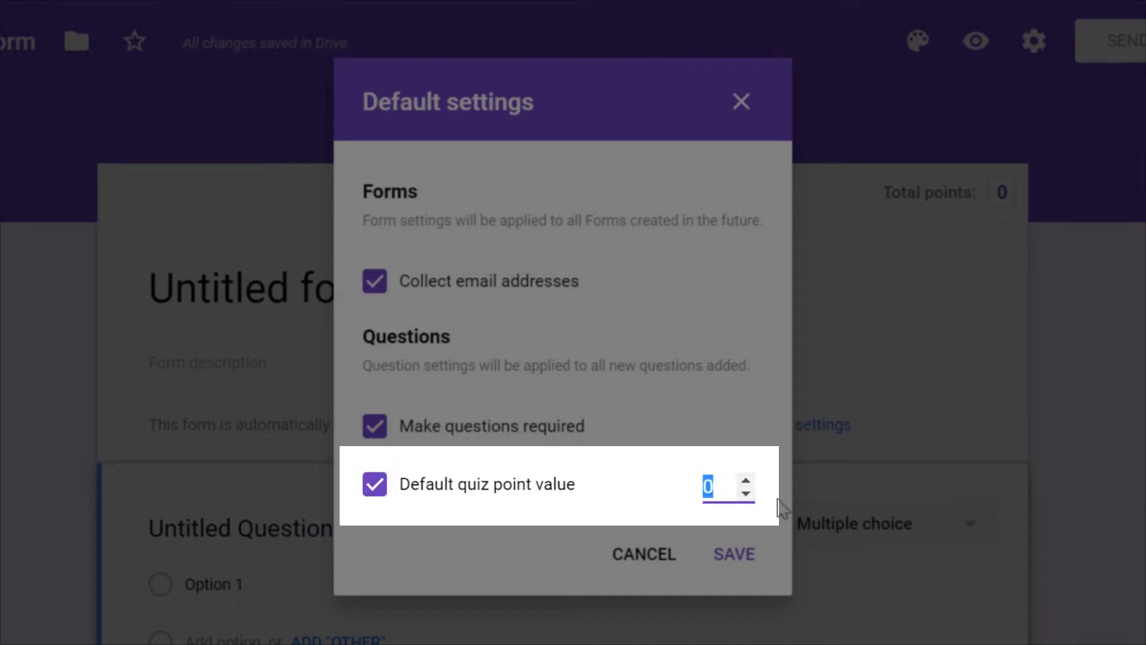
{"action": "type", "text": "1"}
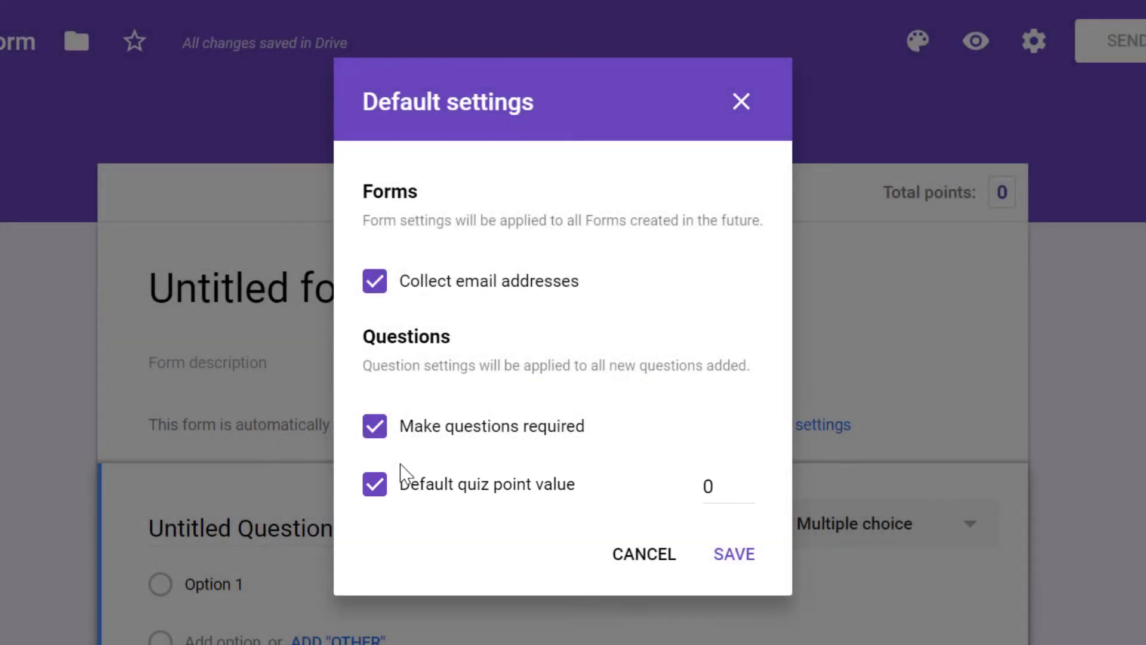
Turn off the default quiz point value, required questions and email collection in the default settings, and save
{"action": "left_click", "coordinate": [377, 488]}
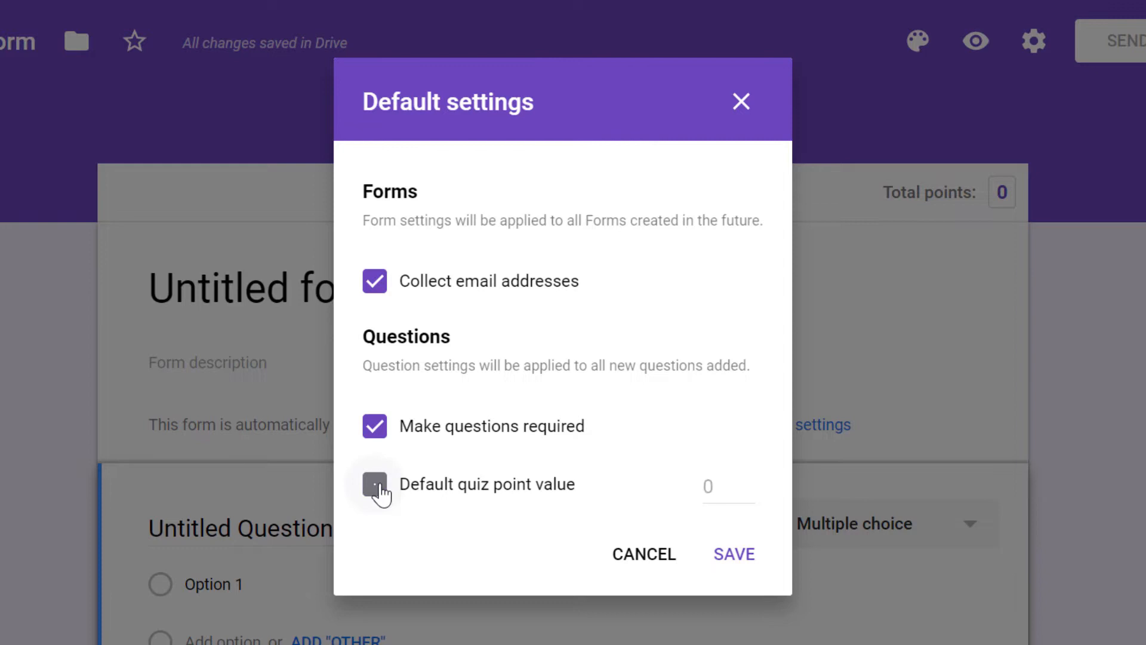
{"action": "left_click", "coordinate": [377, 434]}
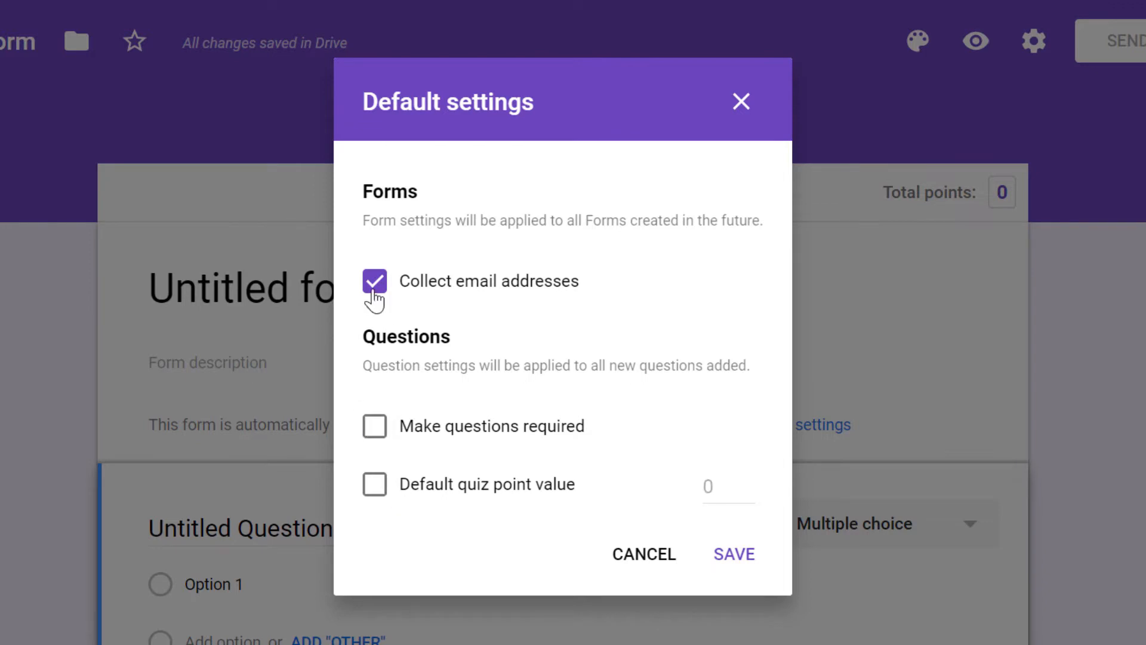
{"action": "left_click", "coordinate": [375, 292]}
{"action": "left_click", "coordinate": [734, 555]}
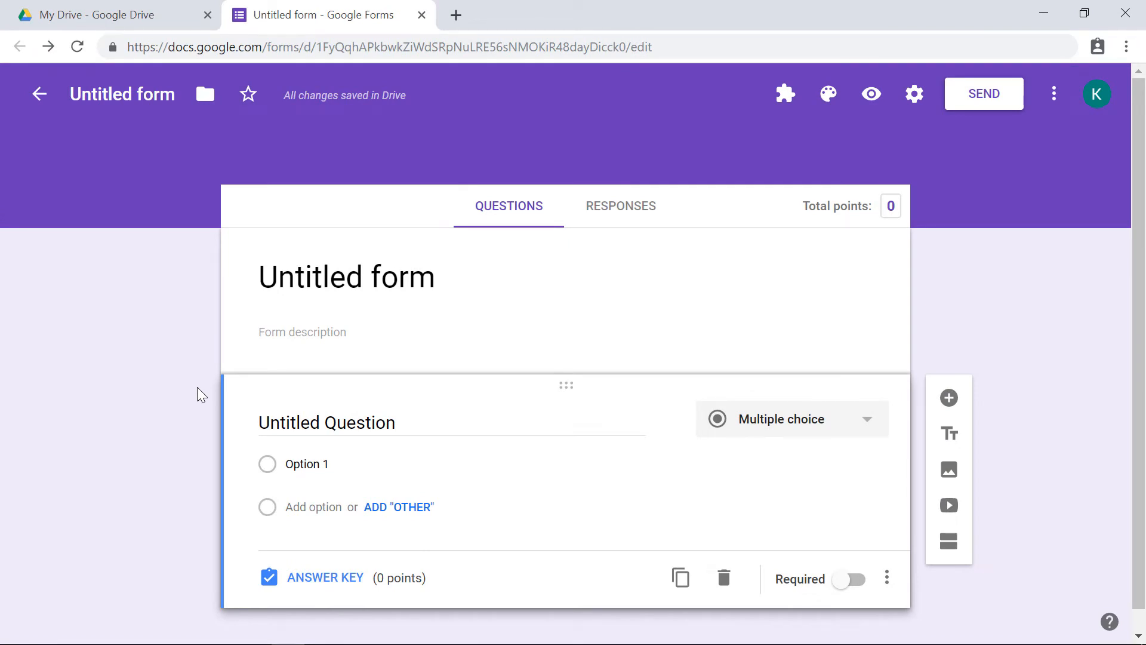
Title the form "Geometry Quick Check"
{"action": "left_click", "coordinate": [362, 283]}
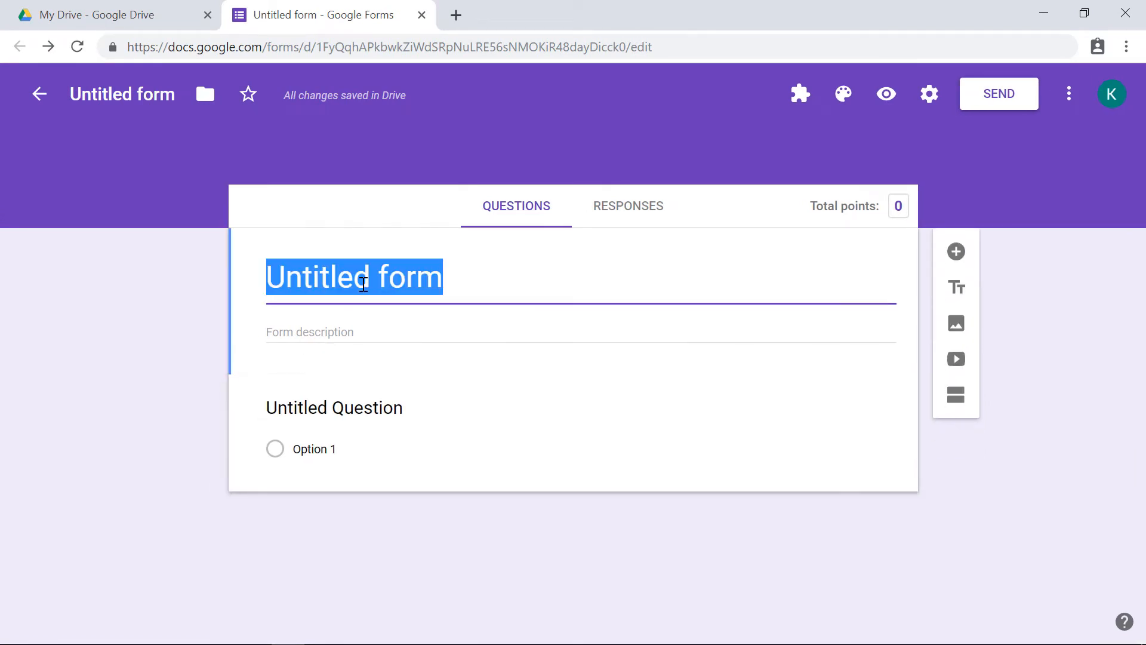
{"action": "type", "text": "Geometry Quick Check"}
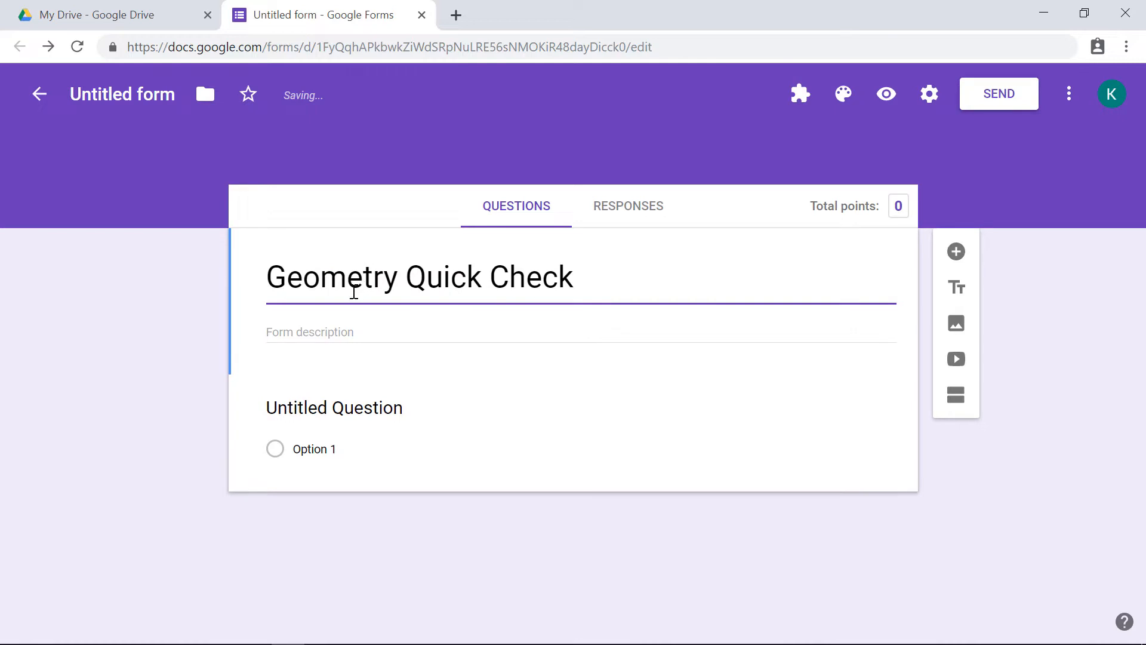
{"action": "left_click", "coordinate": [247, 426]}
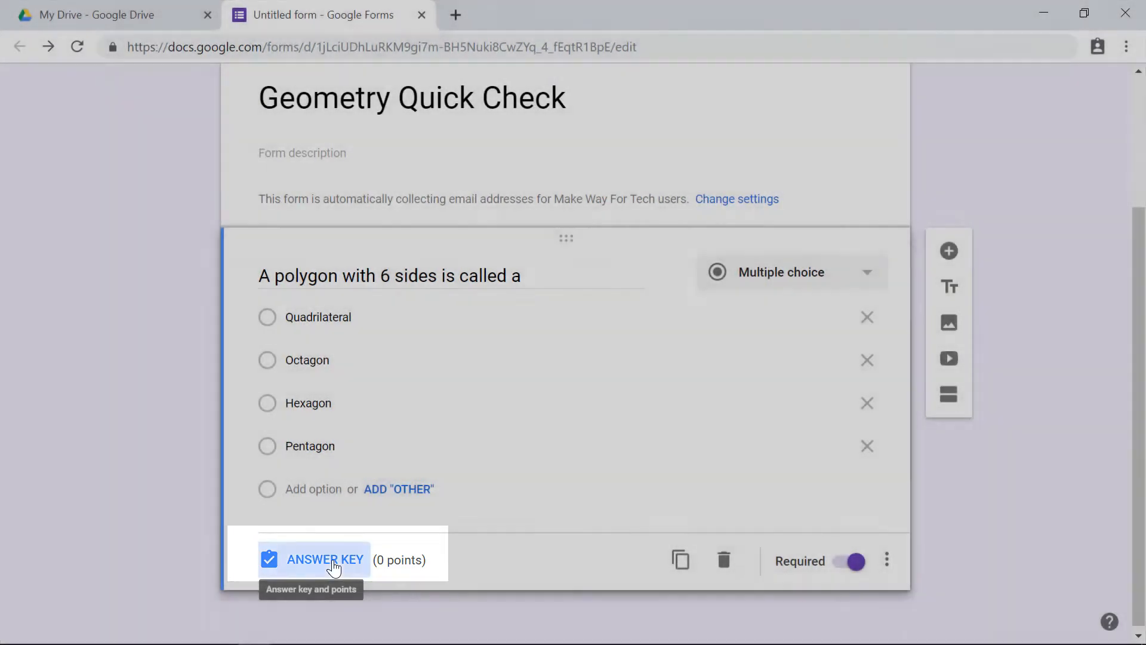
In the answer key of the six-sided polygon question, mark Hexagon as correct and set its worth to 1 point
{"action": "left_click", "coordinate": [333, 563]}
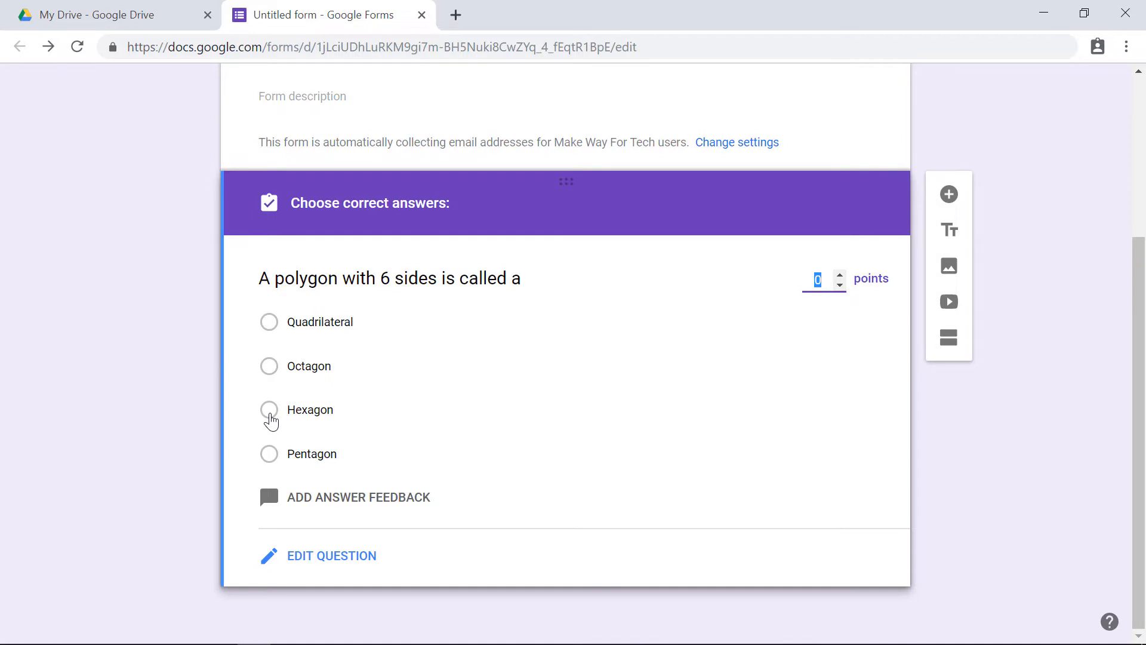
{"action": "left_click", "coordinate": [270, 416]}
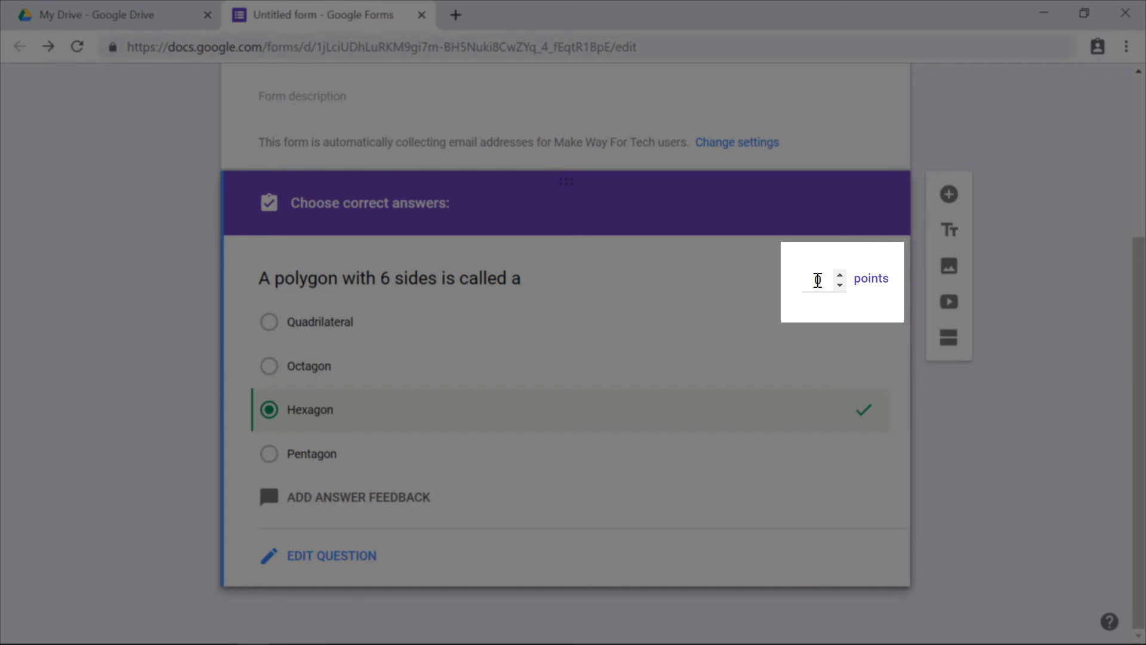
{"action": "left_click", "coordinate": [818, 280]}
{"action": "type", "text": "1"}
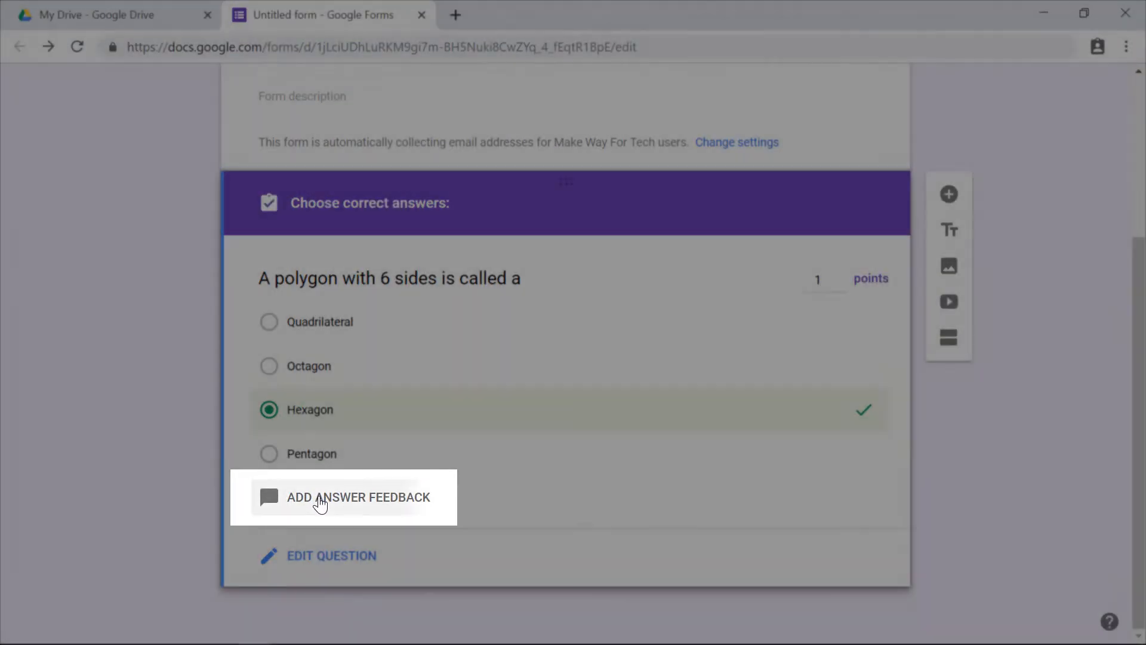
Search YouTube for "hexagons for kids" and attach "The HEXAGON Song | HeidiSongs' Sing & Spell Shapes!" as feedback for incorrect answers
{"action": "left_click", "coordinate": [318, 499]}
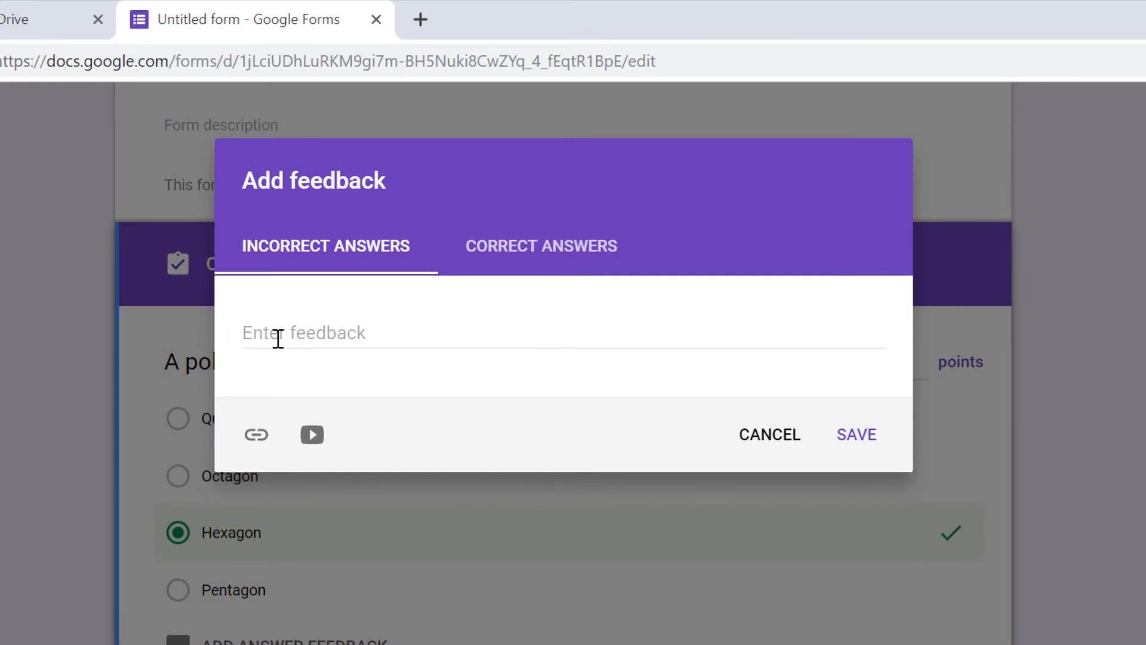
{"action": "left_click", "coordinate": [278, 339]}
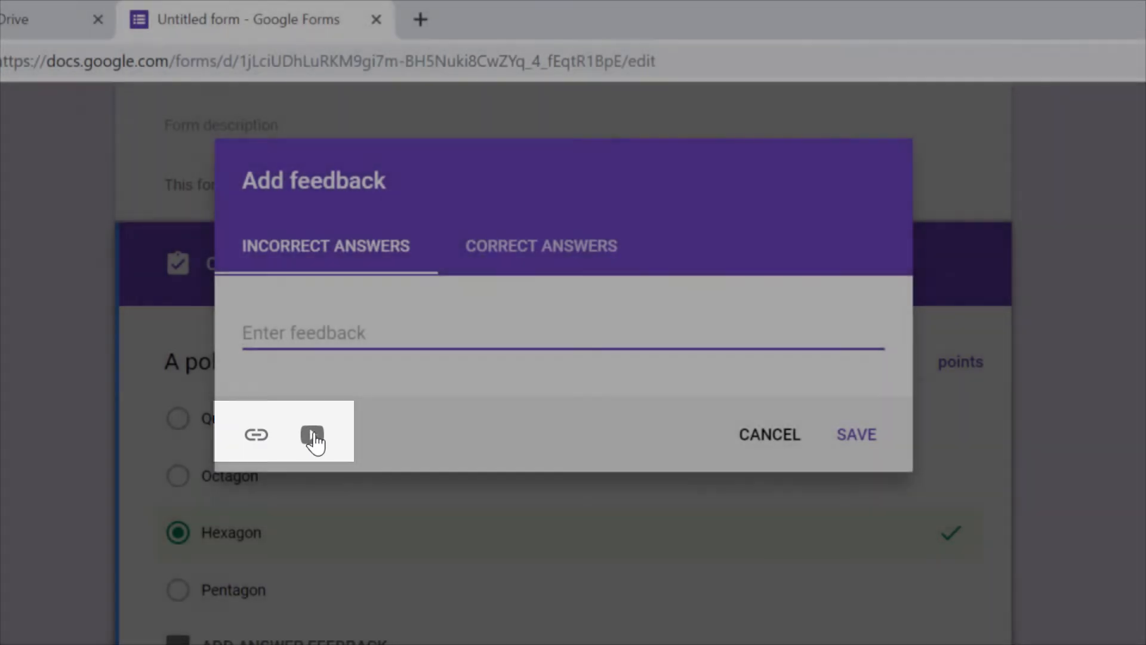
{"action": "left_click", "coordinate": [312, 435]}
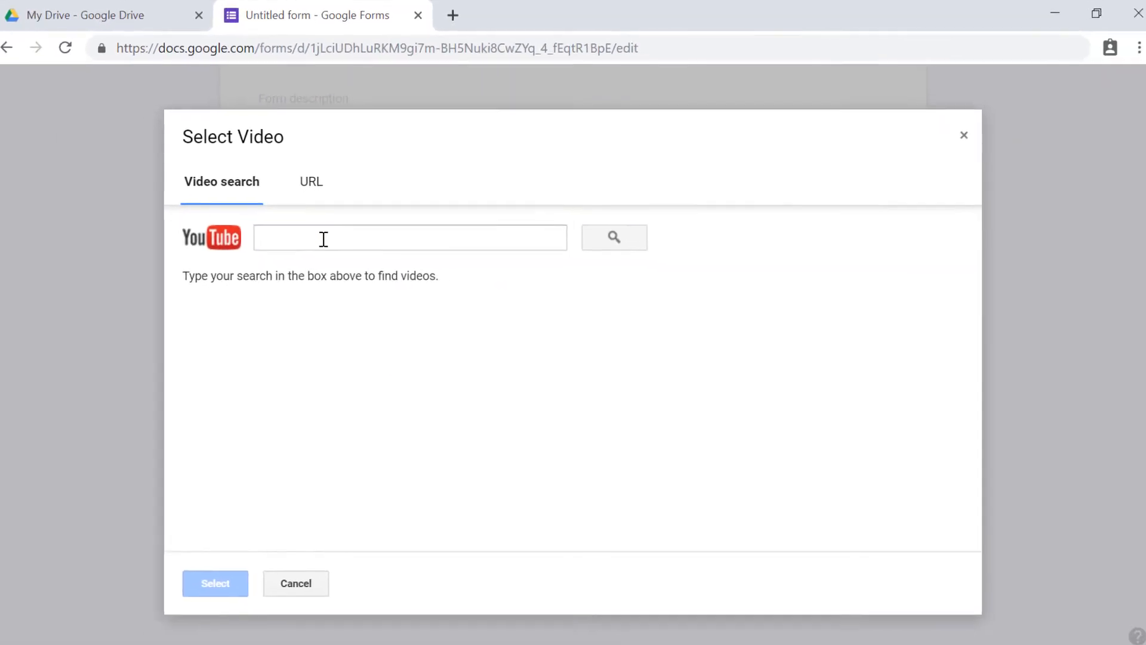
{"action": "left_click", "coordinate": [324, 239]}
{"action": "type", "text": "h"}
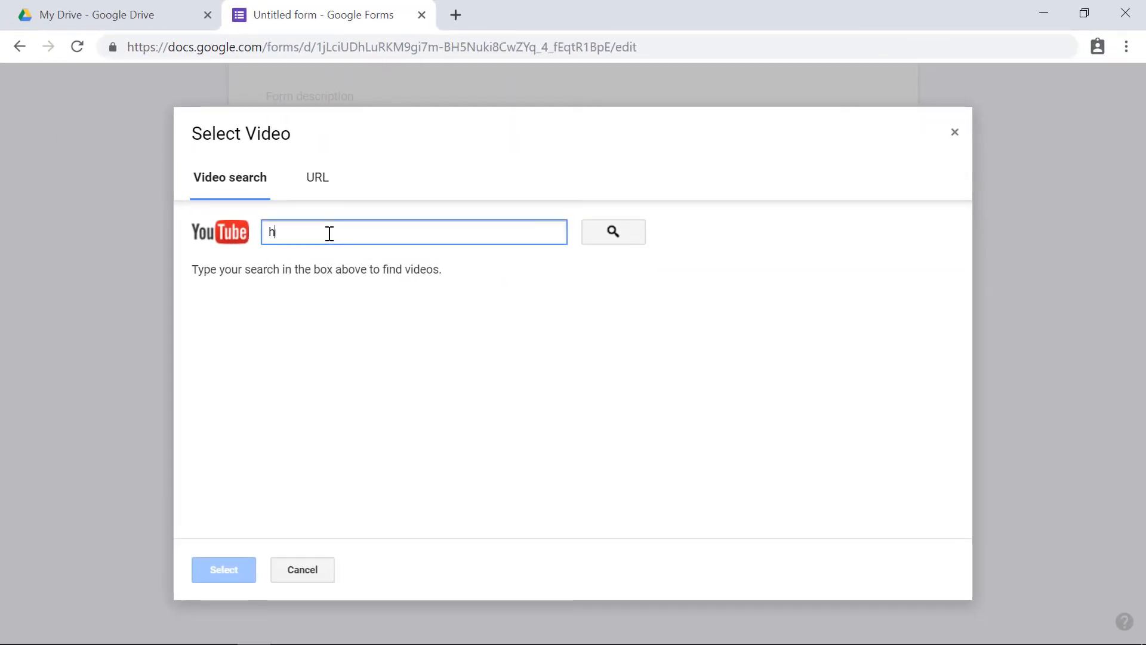
{"action": "type", "text": "exagons for kids"}
{"action": "key", "text": "Return"}
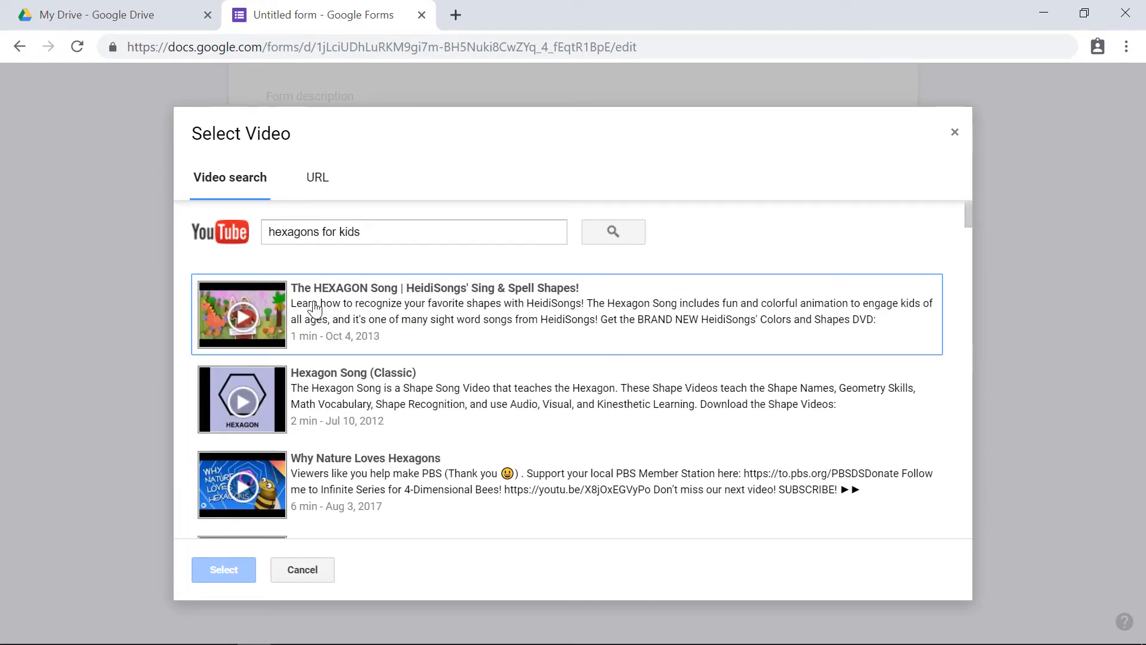
{"action": "left_click", "coordinate": [346, 317]}
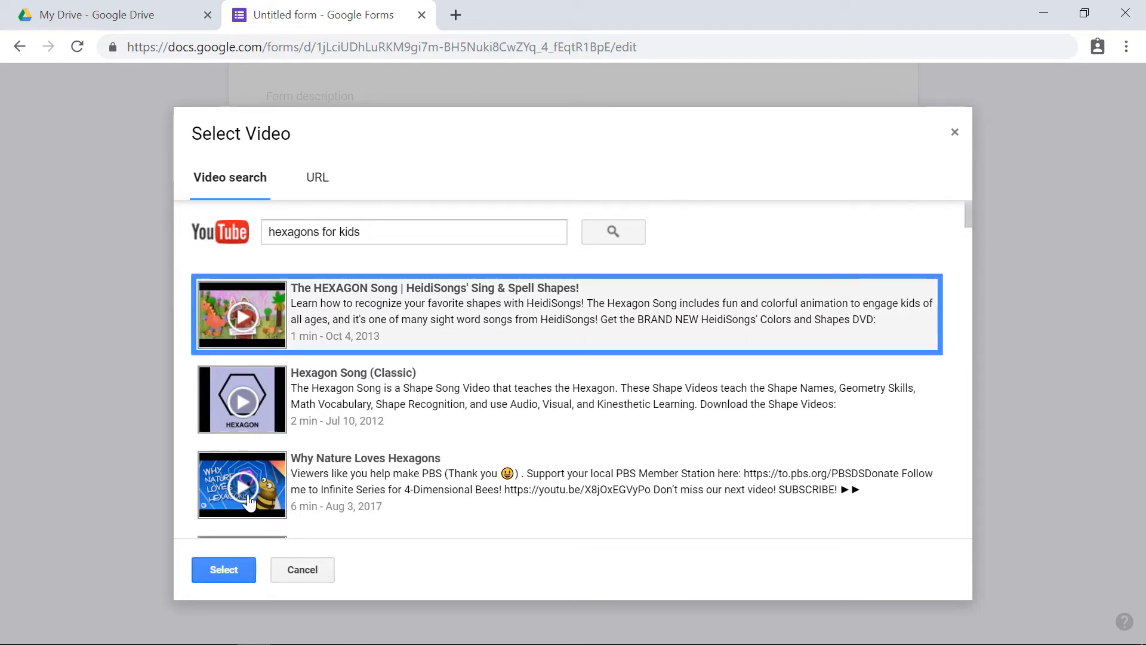
{"action": "left_click", "coordinate": [222, 572]}
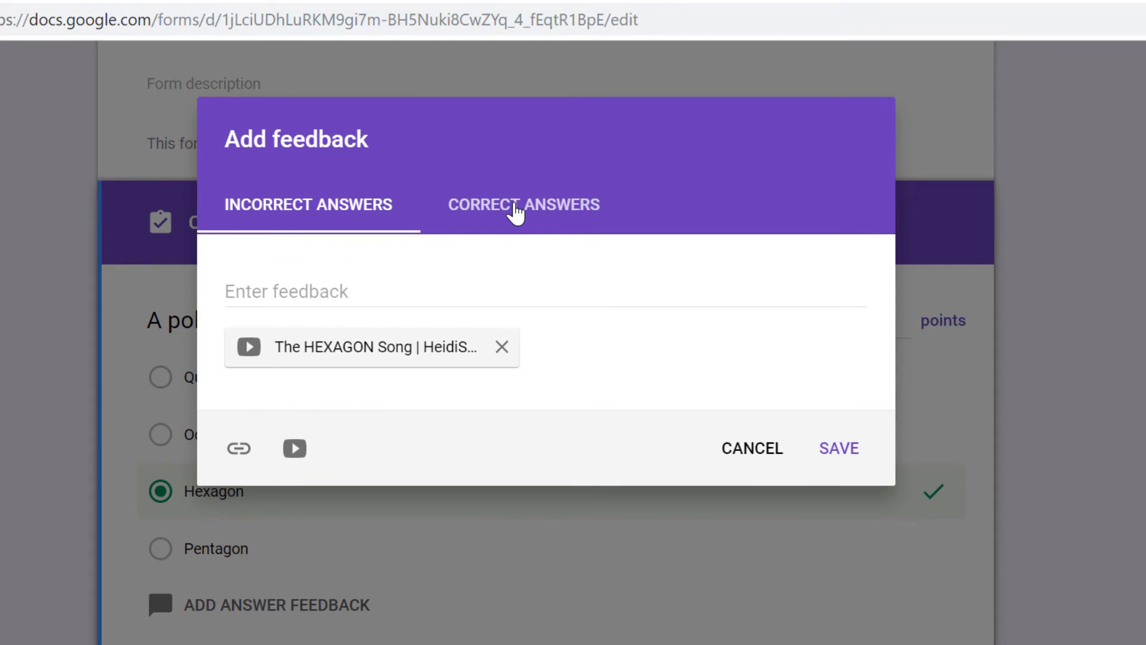
Enter "Yes!" as feedback for correct answers on the hexagon question and save the feedback
{"action": "left_click", "coordinate": [515, 212]}
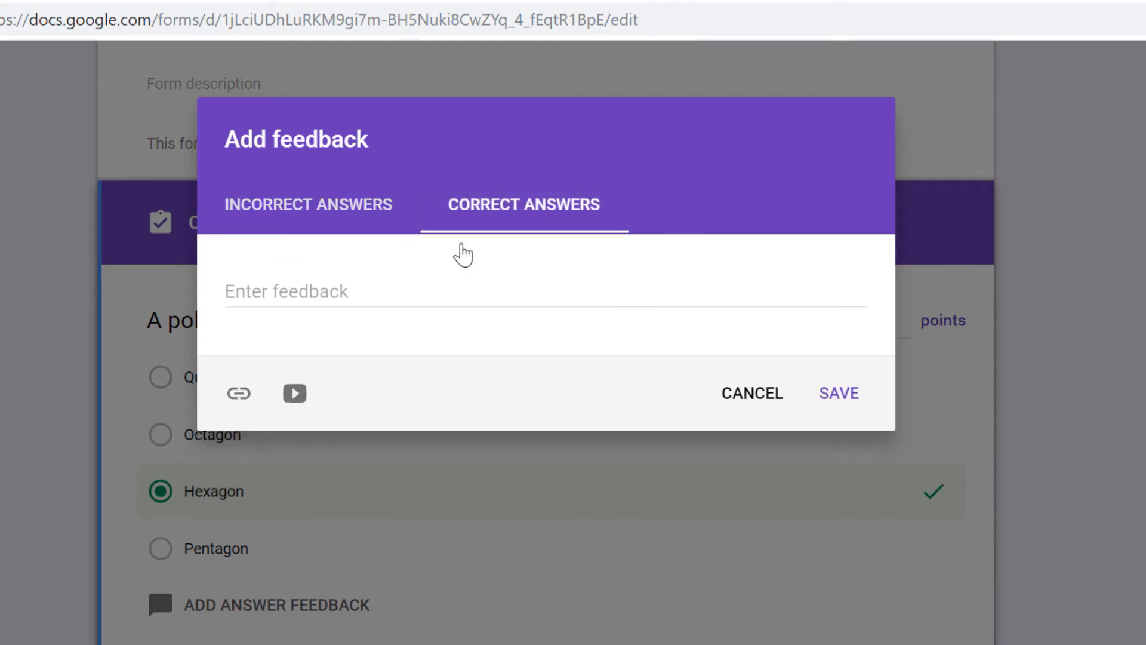
{"action": "left_click", "coordinate": [363, 298]}
{"action": "type", "text": "Yes!"}
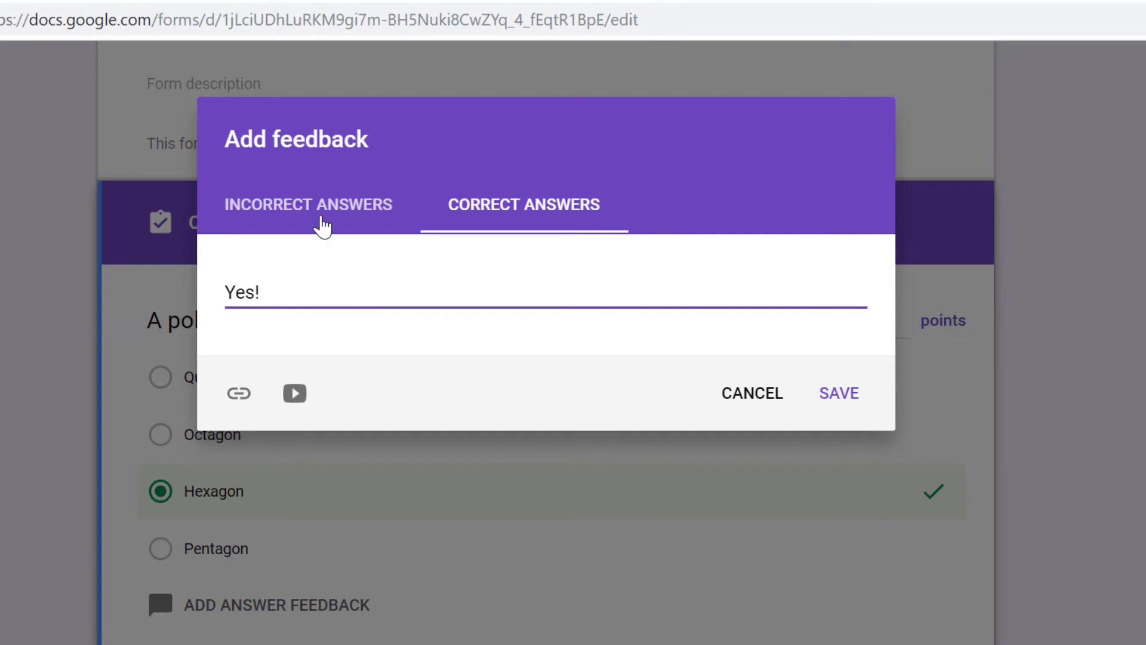
{"action": "left_click", "coordinate": [323, 225]}
{"action": "left_click", "coordinate": [478, 215]}
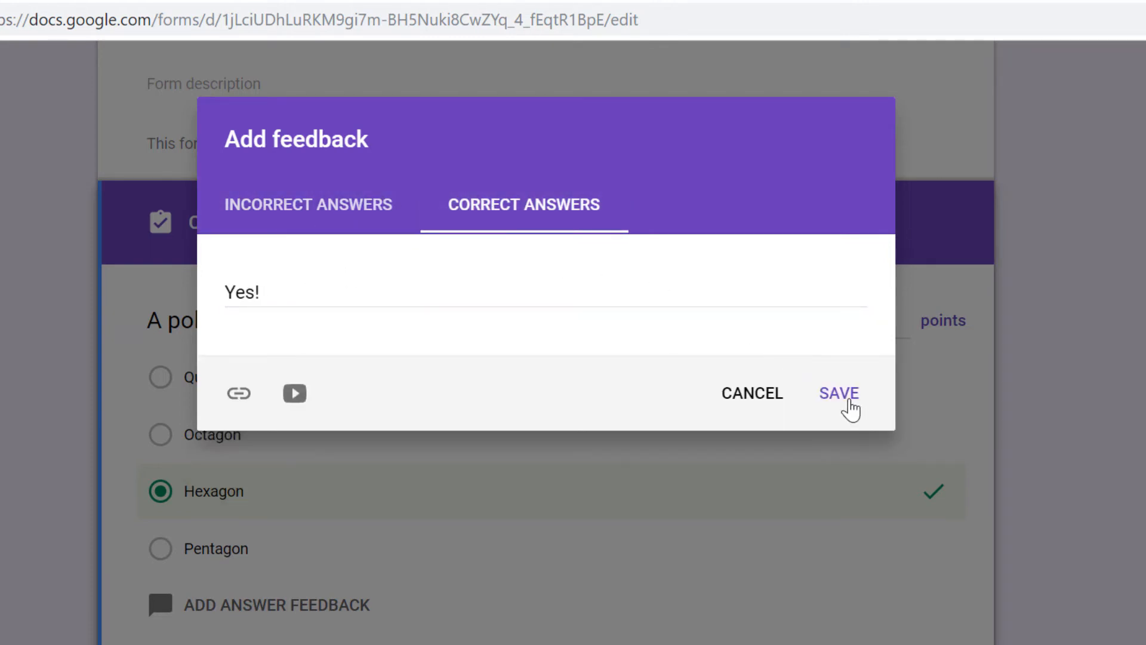
{"action": "left_click", "coordinate": [847, 399]}
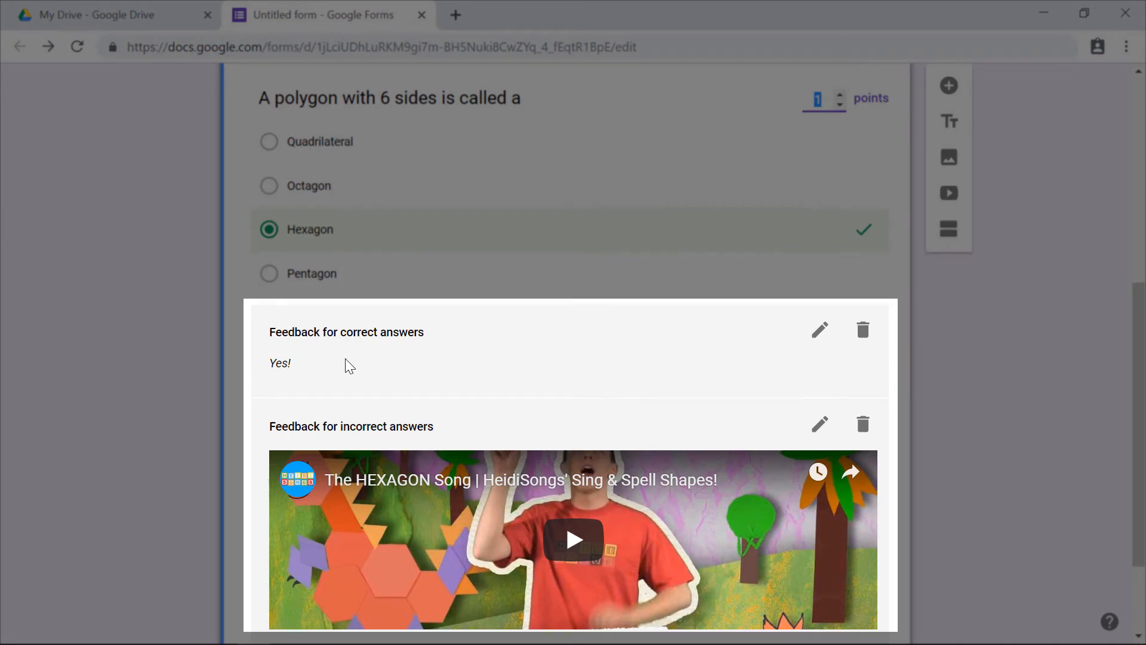
Add a short-answer question titled "Name this shape" below the hexagon question
{"action": "scroll", "coordinate": [433, 459], "scroll_direction": "down", "scroll_amount": 2}
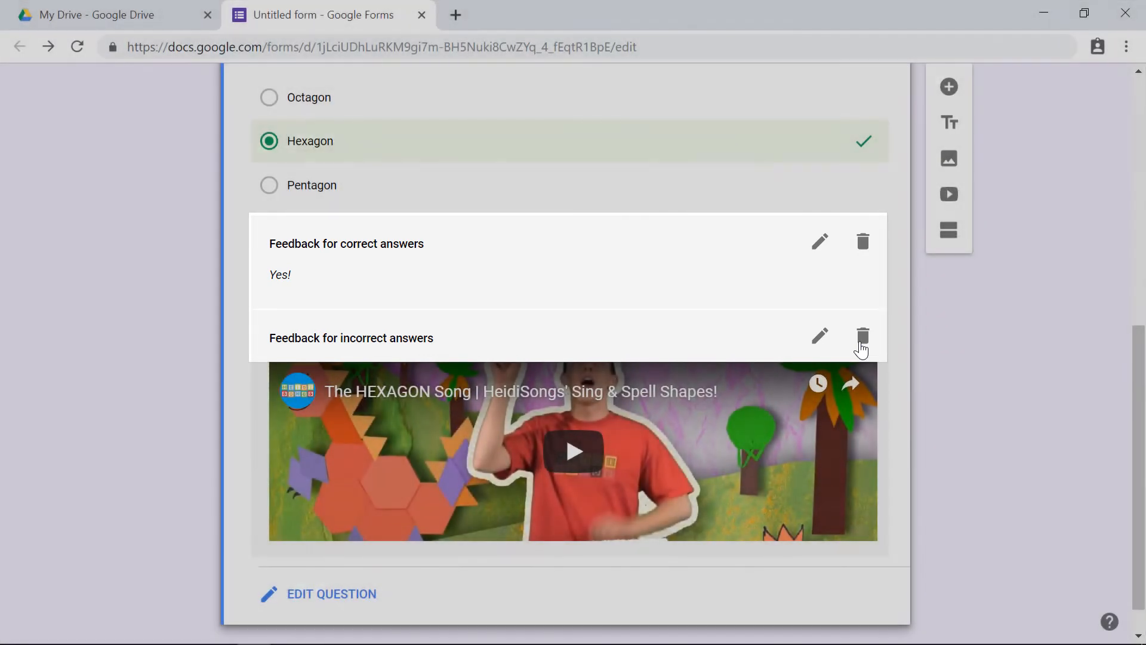
{"action": "scroll", "coordinate": [916, 284], "scroll_direction": "down", "scroll_amount": 1}
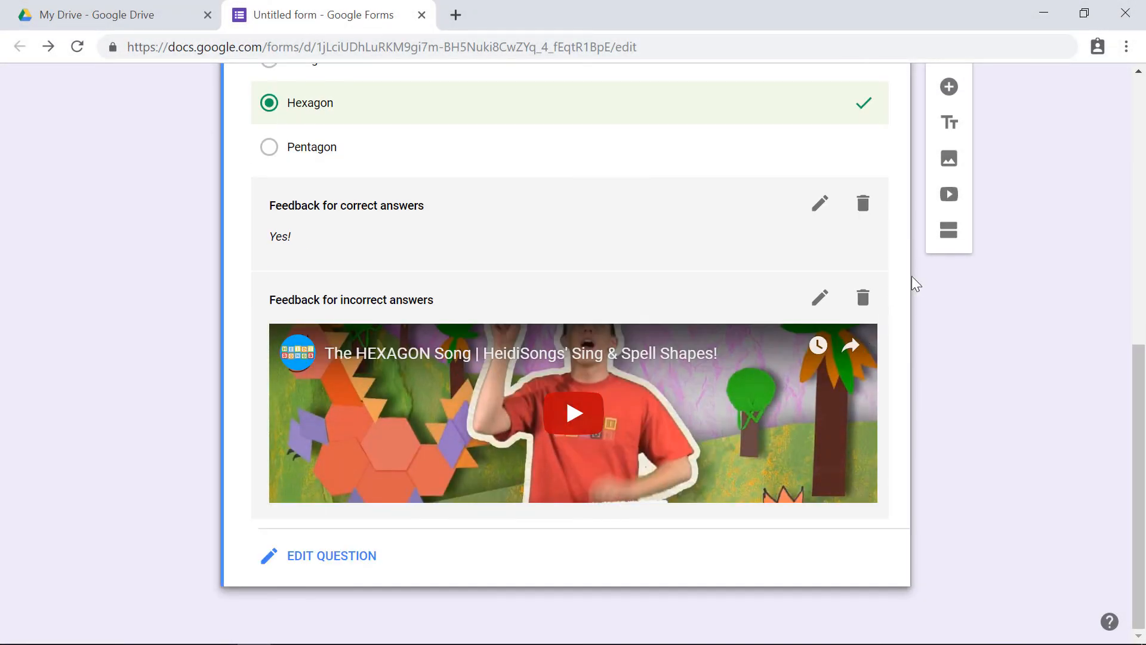
{"action": "left_click", "coordinate": [950, 88]}
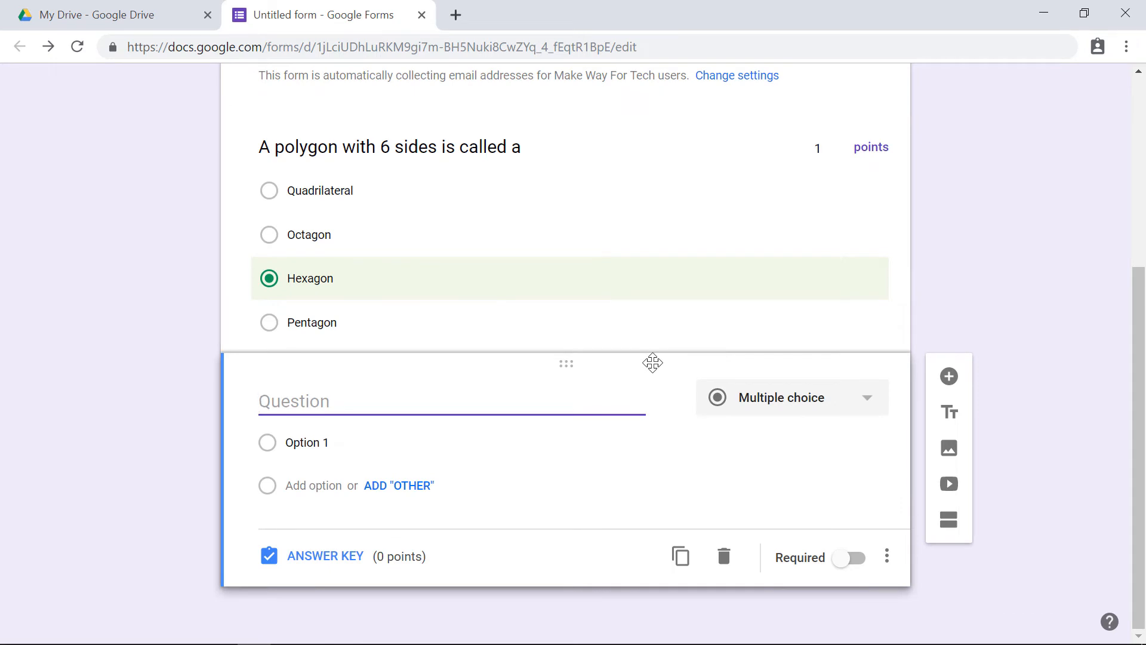
{"action": "type", "text": "Name this "}
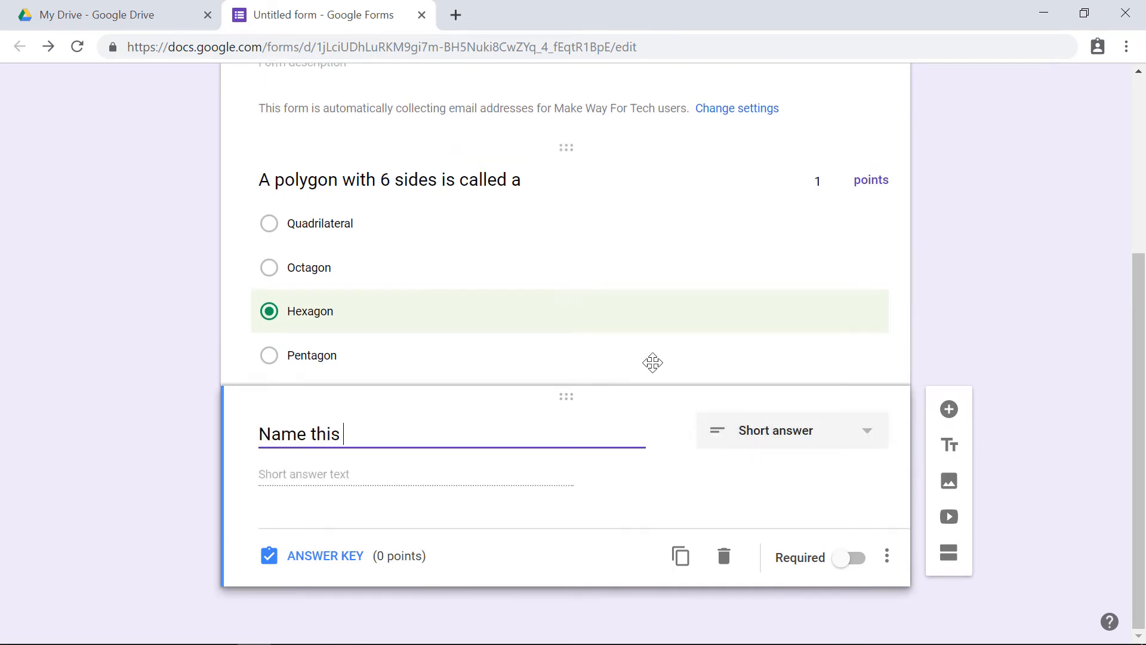
{"action": "type", "text": "shape"}
{"action": "mouse_move", "coordinate": [739, 430]}
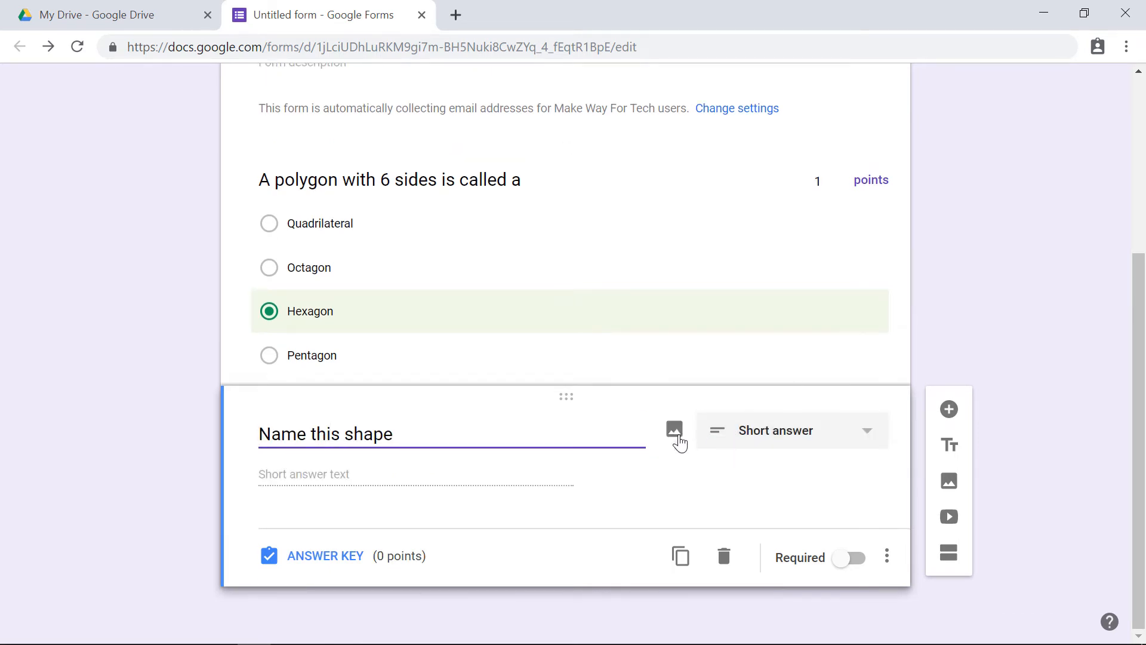
Search Google images for "cube" and insert the Rubik's cube picture into the "Name this shape" question
{"action": "left_click", "coordinate": [675, 430]}
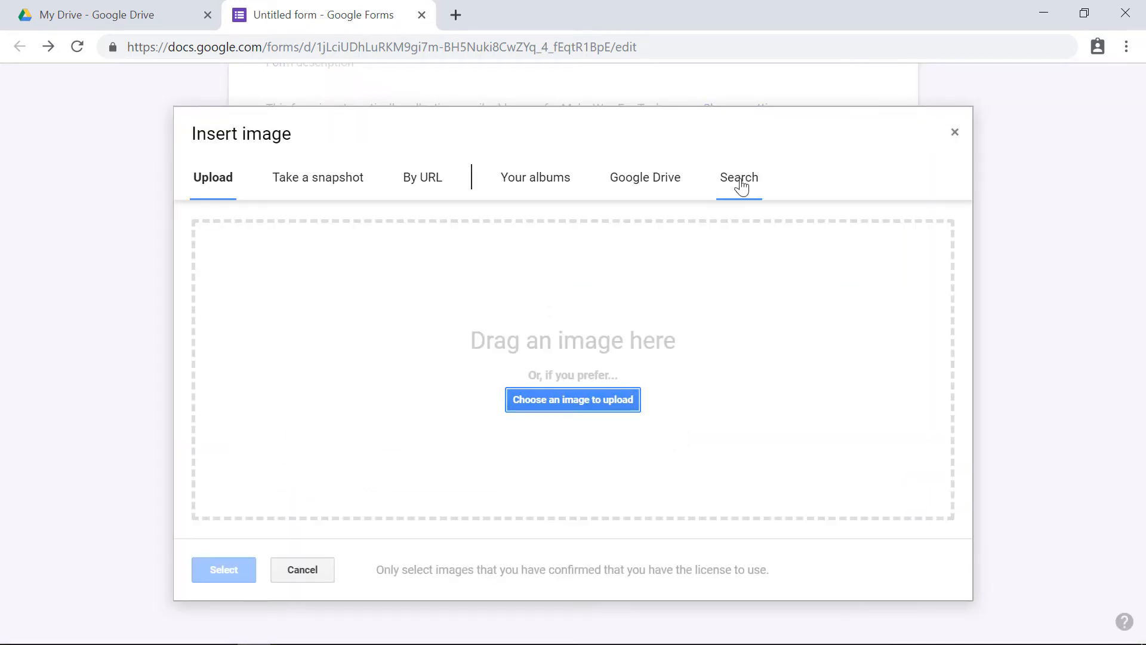
{"action": "left_click", "coordinate": [740, 182]}
{"action": "type", "text": "cube"}
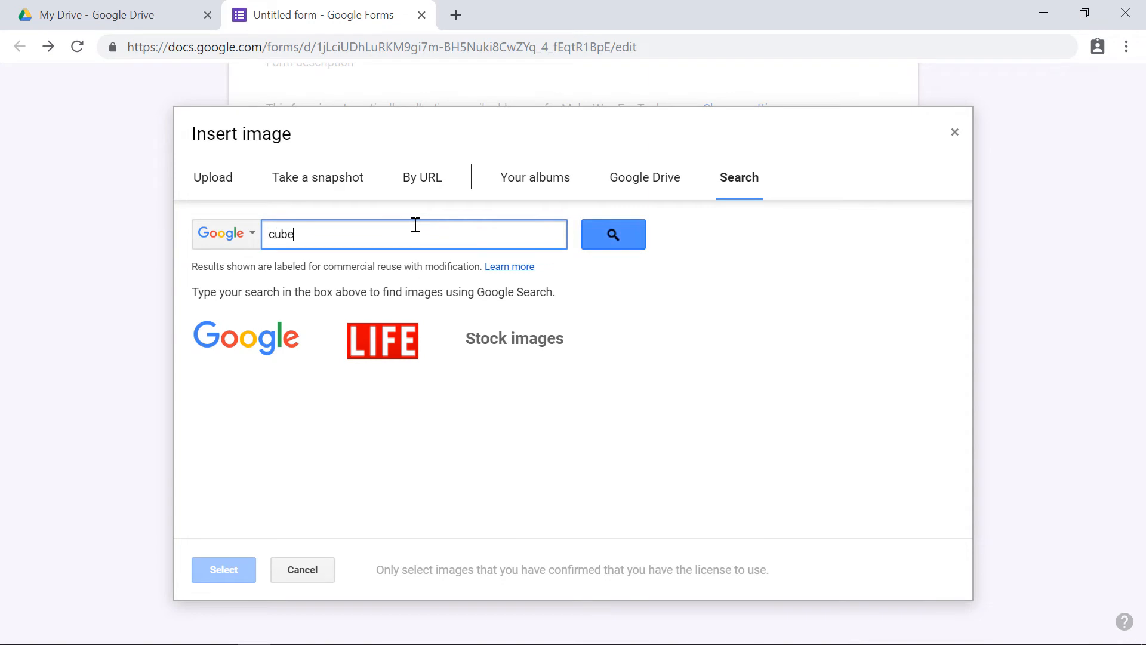
{"action": "key", "text": "Return"}
{"action": "scroll", "coordinate": [394, 417], "scroll_direction": "down", "scroll_amount": 2}
{"action": "double_click", "coordinate": [391, 463]}
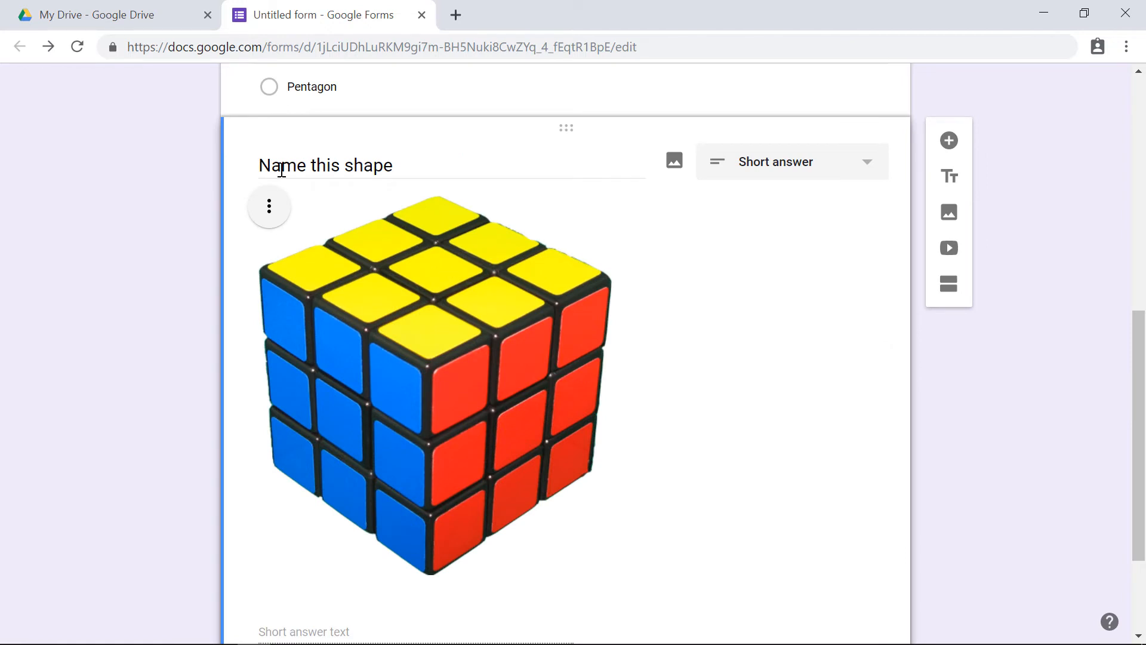
In the answer key of the "Name this shape" question, enter "cube" as a correct answer
{"action": "scroll", "coordinate": [485, 390], "scroll_direction": "down", "scroll_amount": 1}
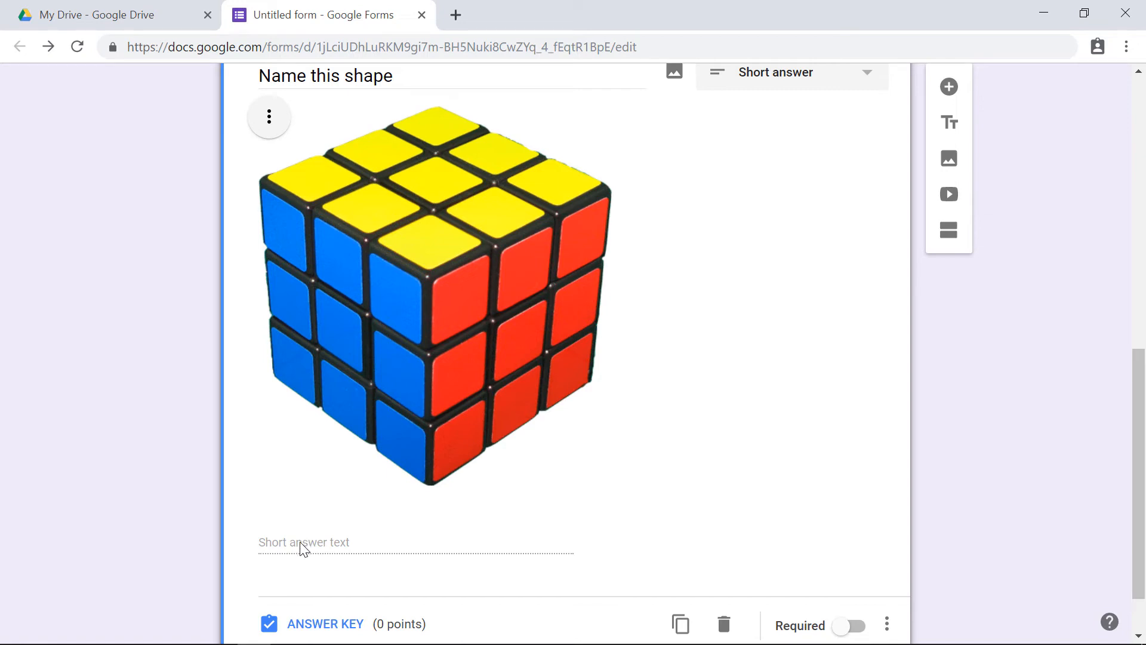
{"action": "scroll", "coordinate": [300, 542], "scroll_direction": "down", "scroll_amount": 1}
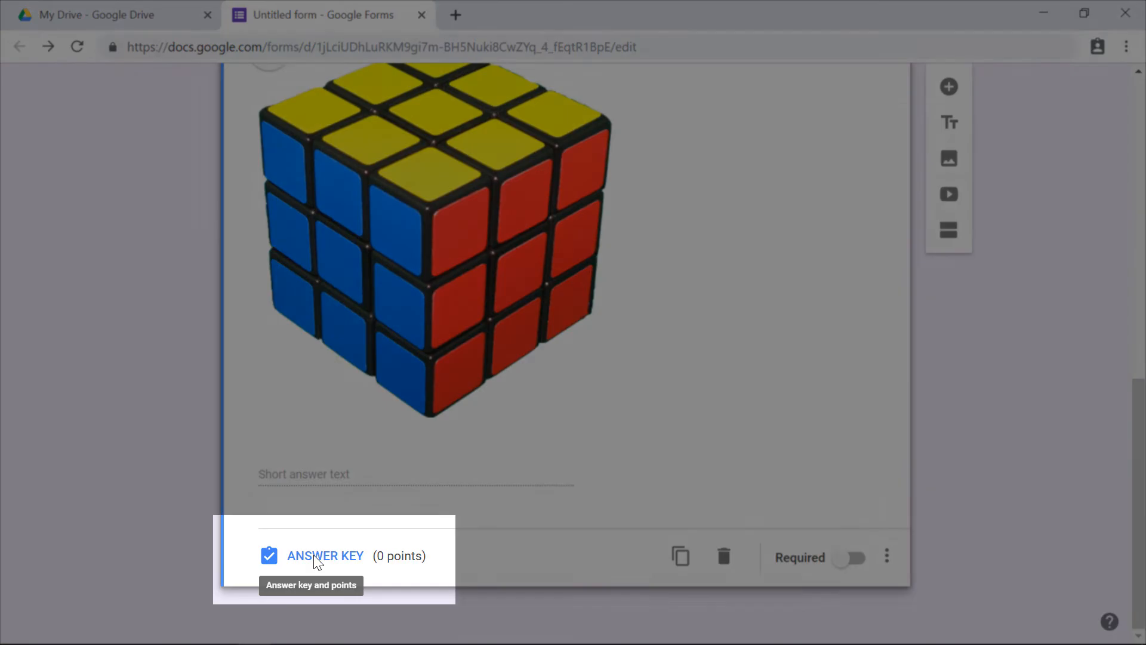
{"action": "left_click", "coordinate": [313, 554]}
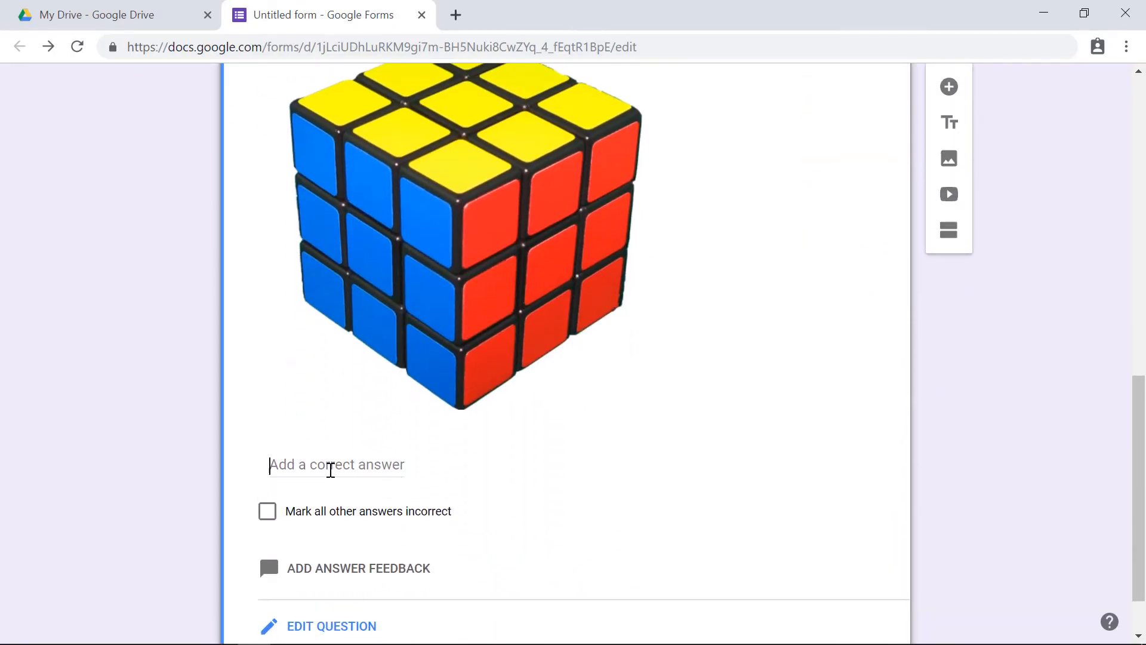
{"action": "left_click", "coordinate": [330, 470]}
{"action": "type", "text": "Correct Answer"}
{"action": "key", "text": "ctrl+a"}
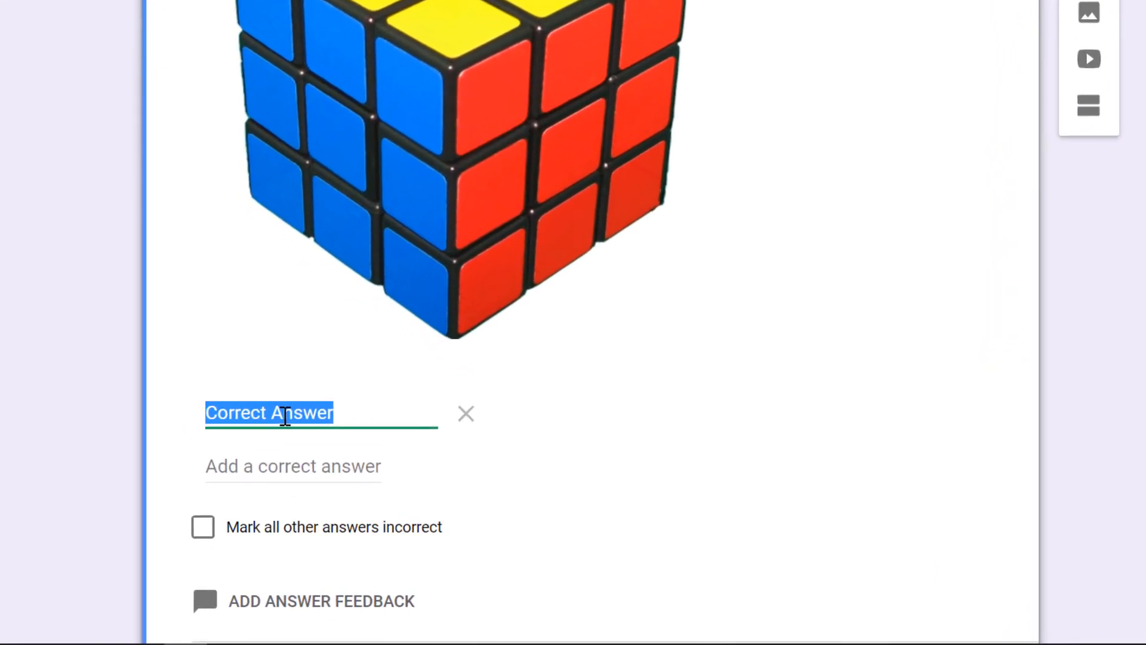
{"action": "type", "text": "cube"}
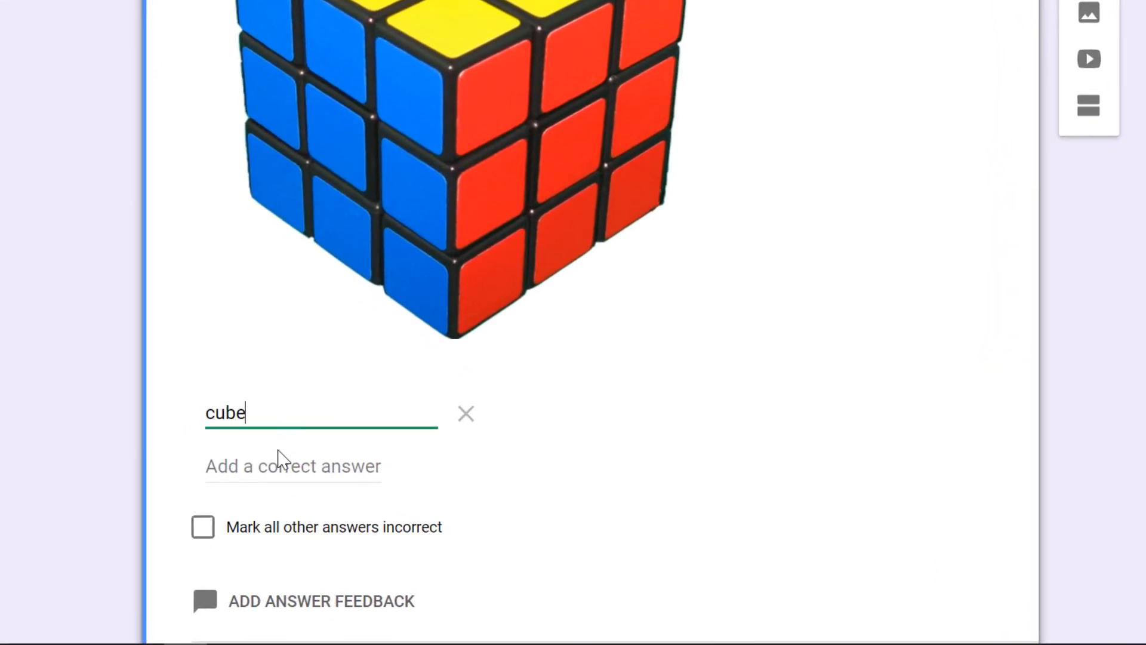
Add "Cube", "CUBE" and "cub" as further correct answers for the cube question
{"action": "left_click", "coordinate": [272, 464]}
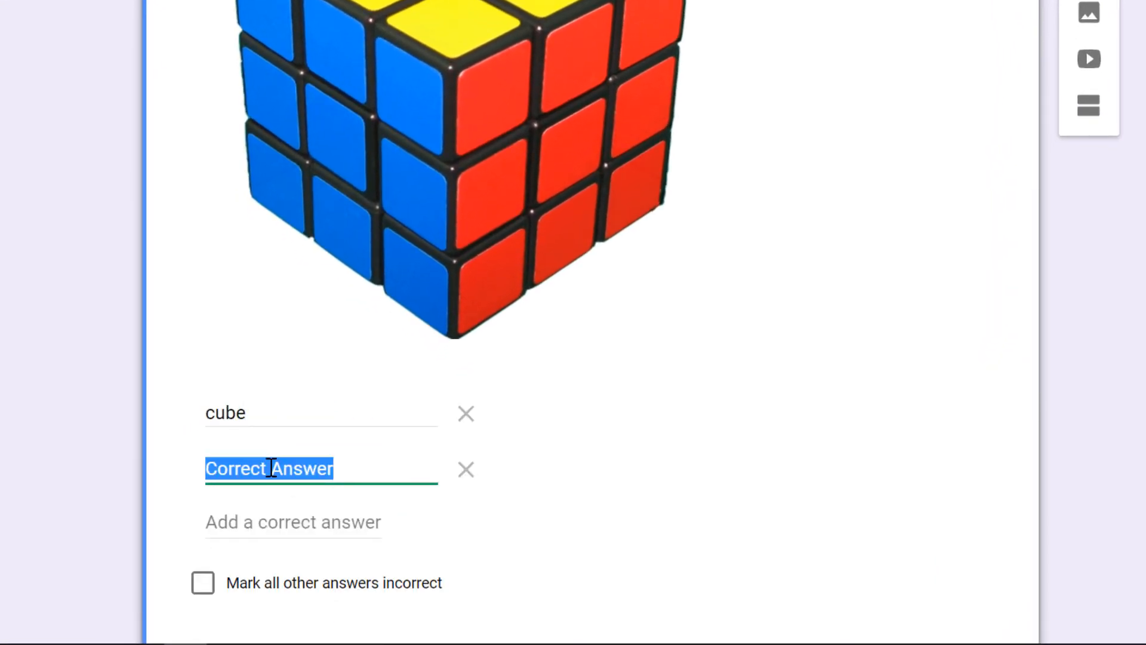
{"action": "type", "text": "Cube"}
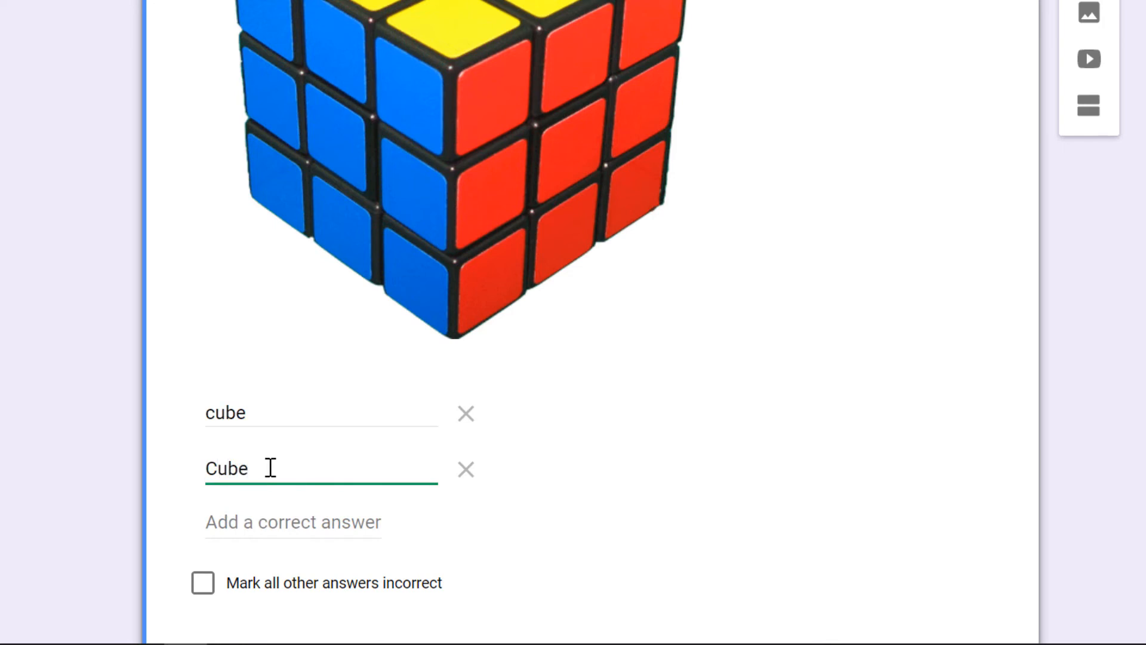
{"action": "left_click", "coordinate": [242, 521]}
{"action": "type", "text": "CUBE"}
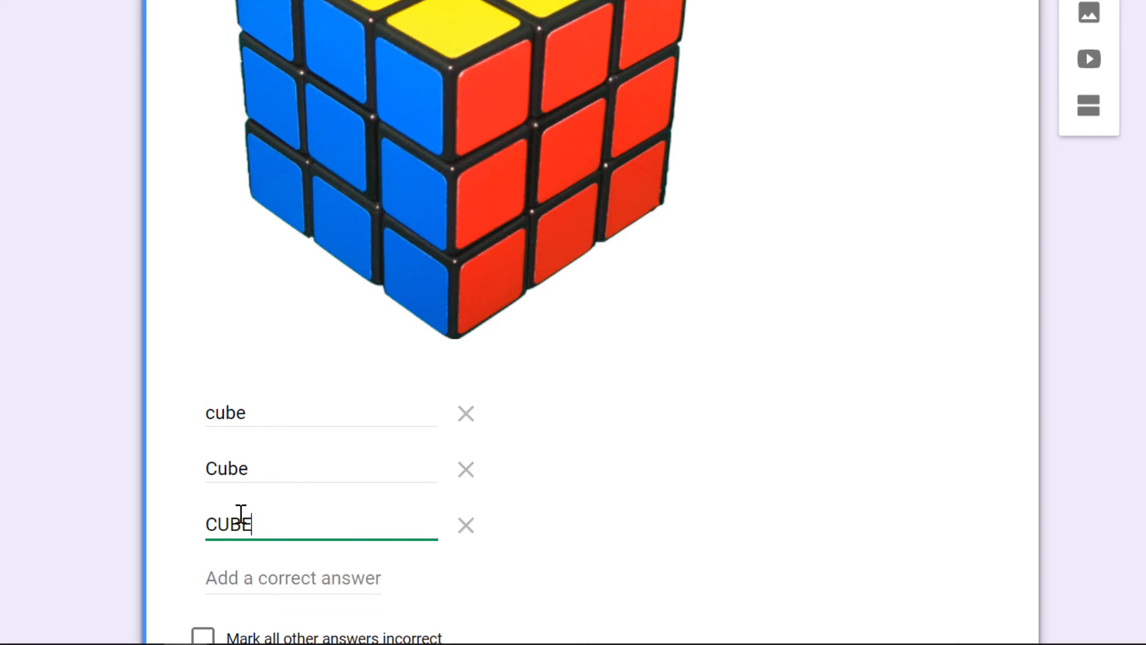
{"action": "left_click", "coordinate": [232, 579]}
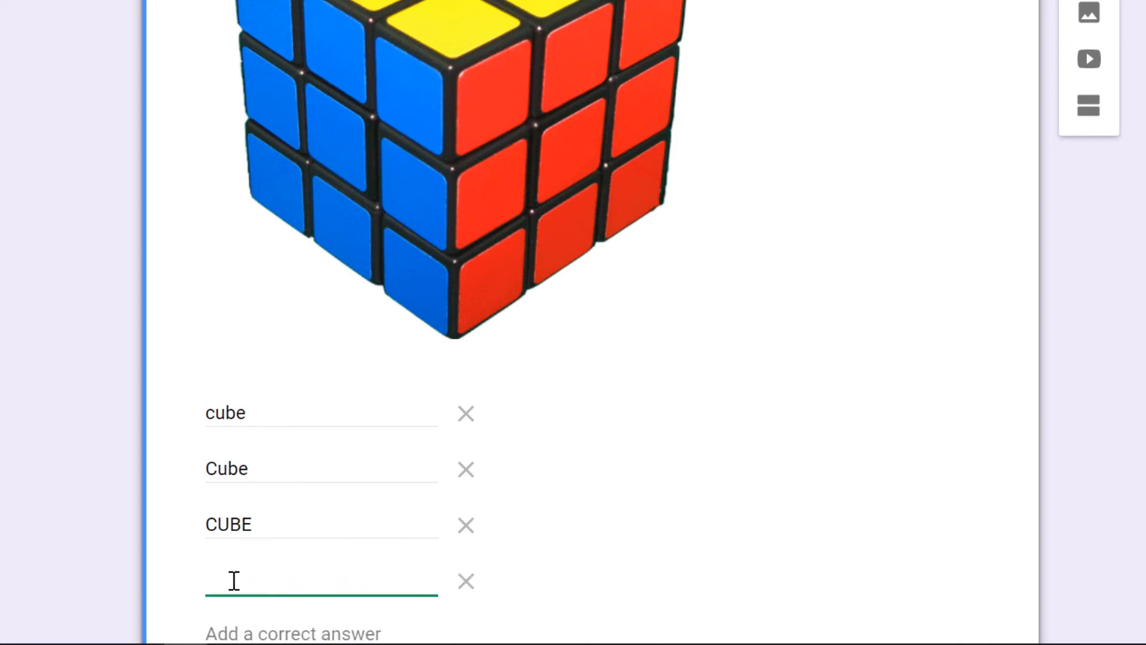
{"action": "type", "text": "cub"}
Try the option that marks all other answers incorrect, and switch it off again
{"action": "scroll", "coordinate": [564, 521], "scroll_direction": "down", "scroll_amount": 1}
{"action": "scroll", "coordinate": [564, 520], "scroll_direction": "down", "scroll_amount": 1}
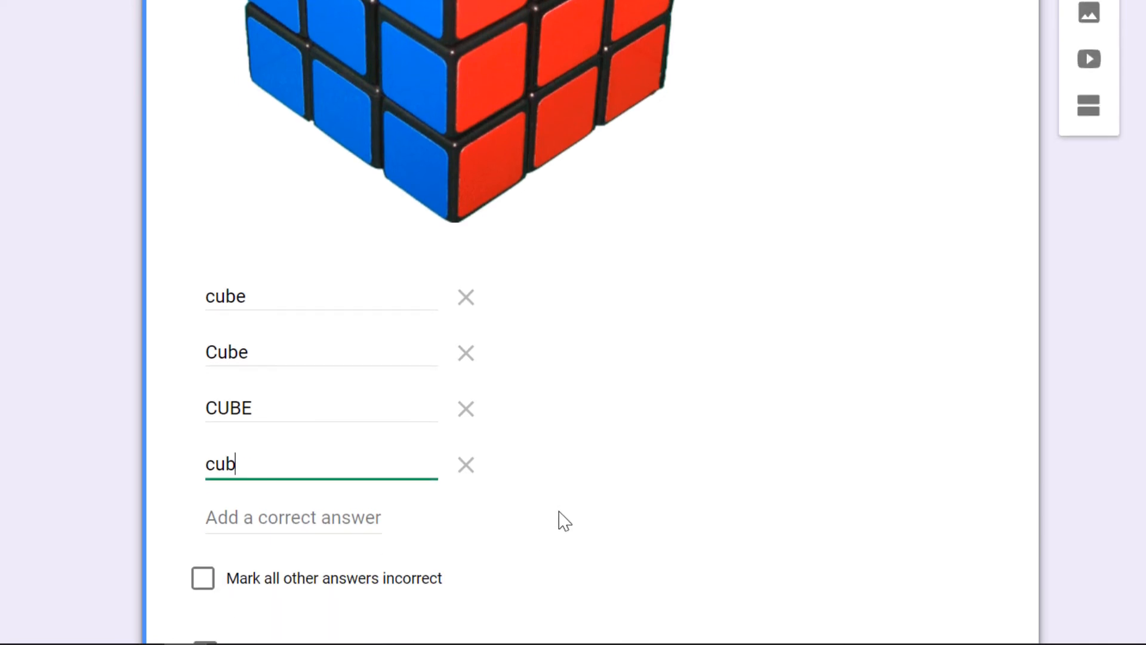
{"action": "scroll", "coordinate": [564, 520], "scroll_direction": "down", "scroll_amount": 2}
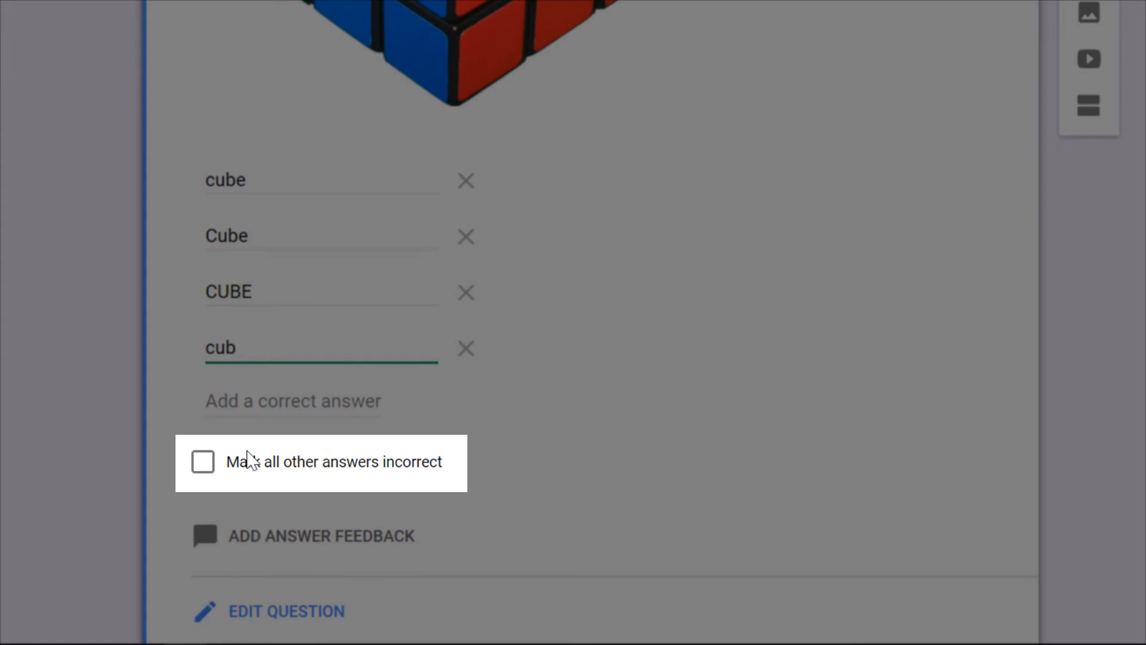
{"action": "left_click", "coordinate": [204, 464]}
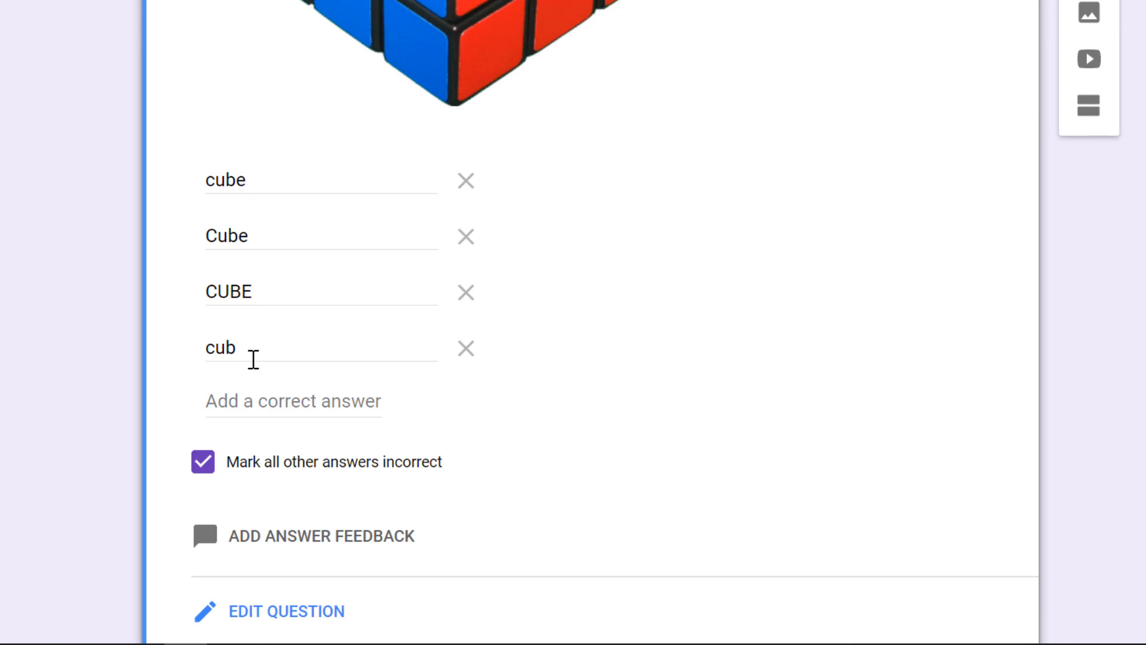
{"action": "left_click", "coordinate": [209, 471]}
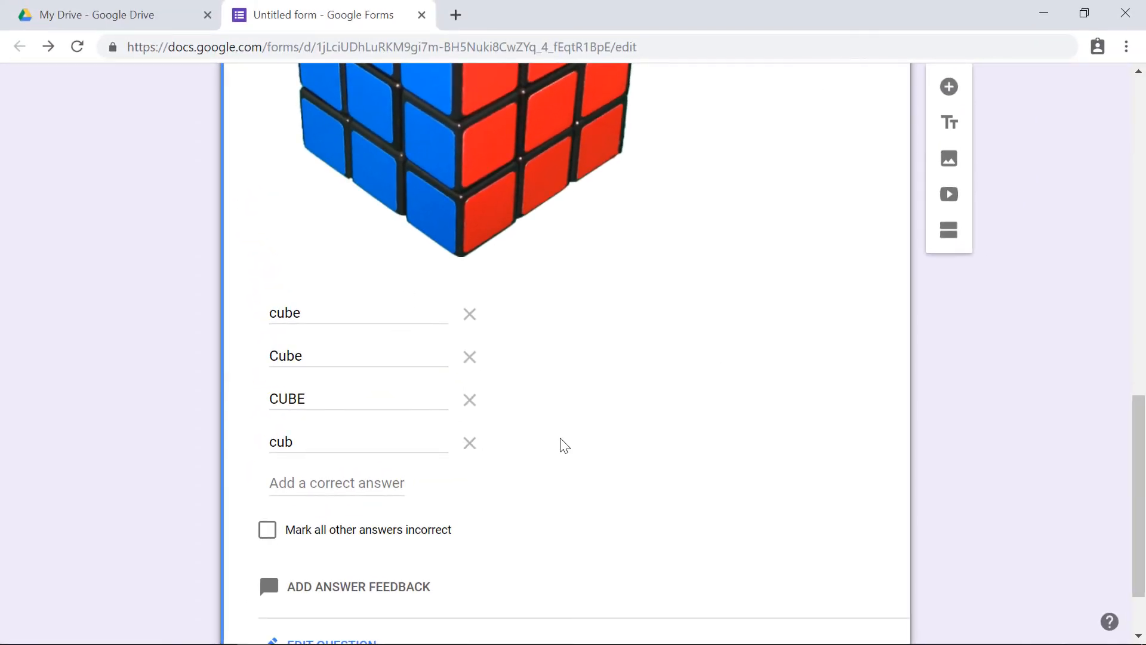
Set the cube question's worth to 1 point and return from its answer key to editing the question
{"action": "scroll", "coordinate": [709, 353], "scroll_direction": "up", "scroll_amount": 5}
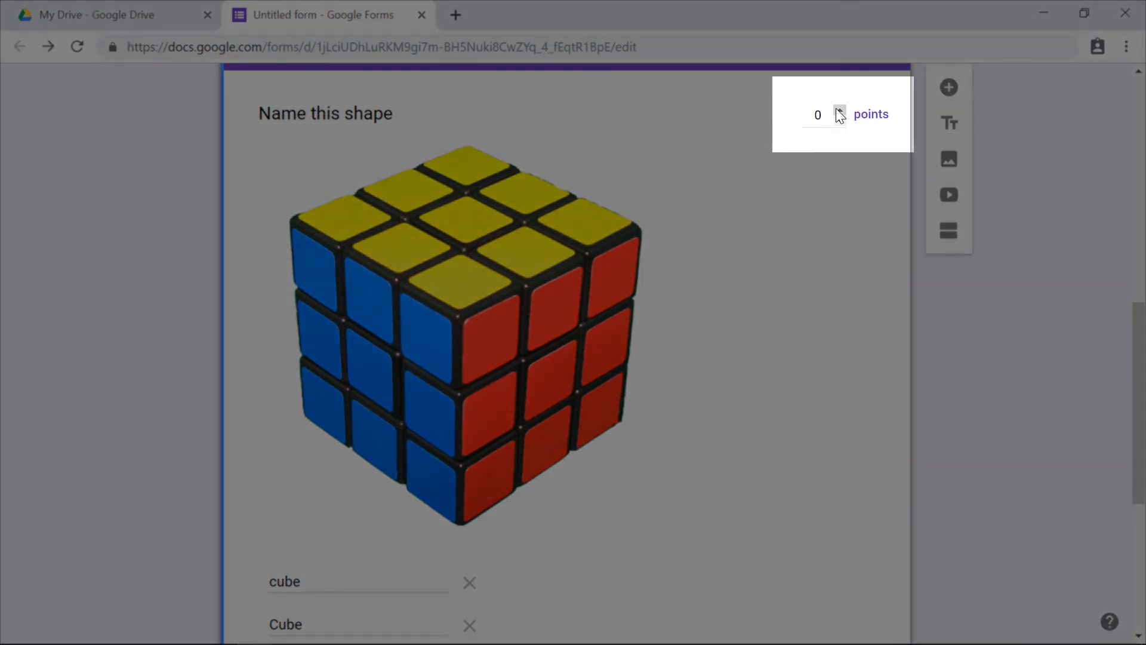
{"action": "left_click", "coordinate": [839, 110]}
{"action": "scroll", "coordinate": [988, 413], "scroll_direction": "down", "scroll_amount": 4}
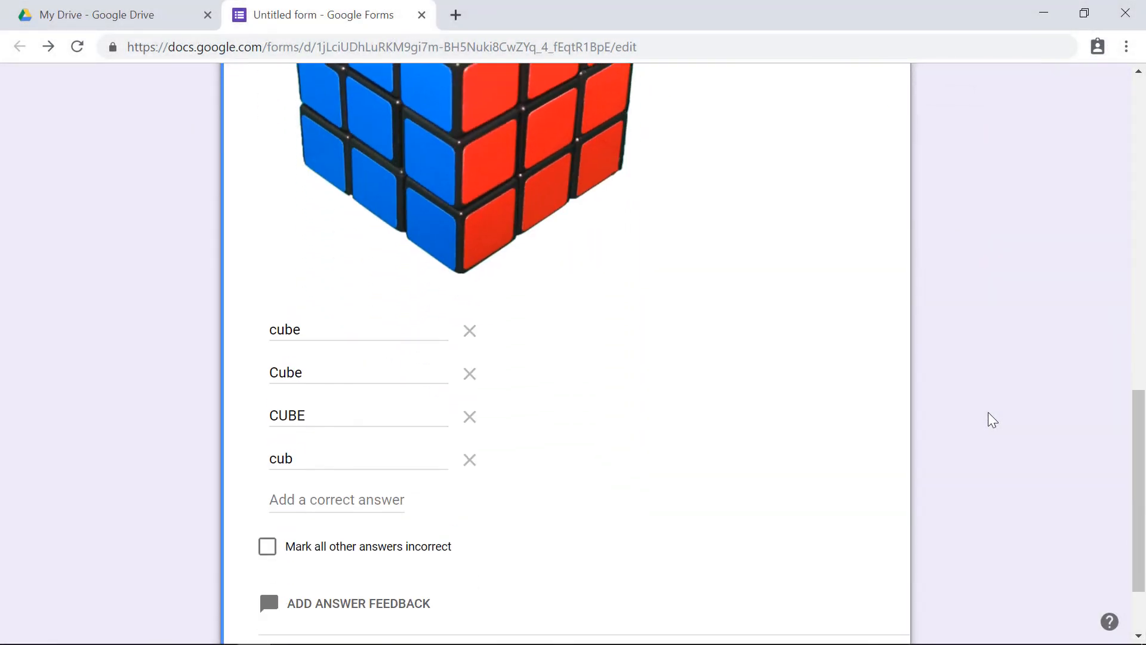
{"action": "scroll", "coordinate": [989, 413], "scroll_direction": "down", "scroll_amount": 2}
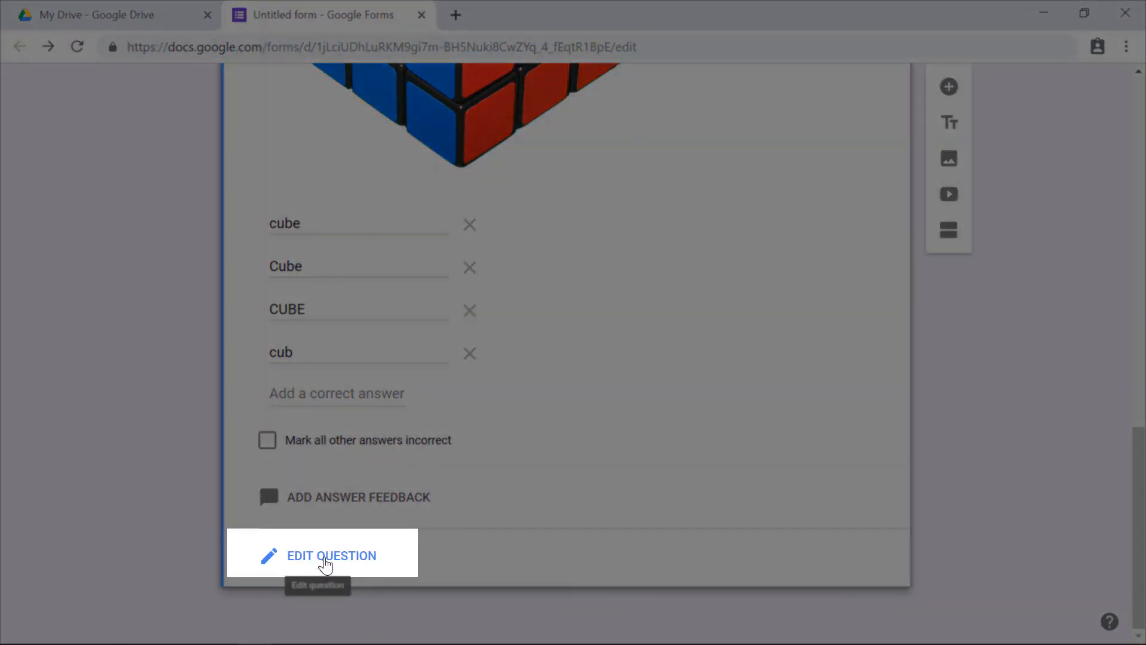
{"action": "left_click", "coordinate": [326, 559]}
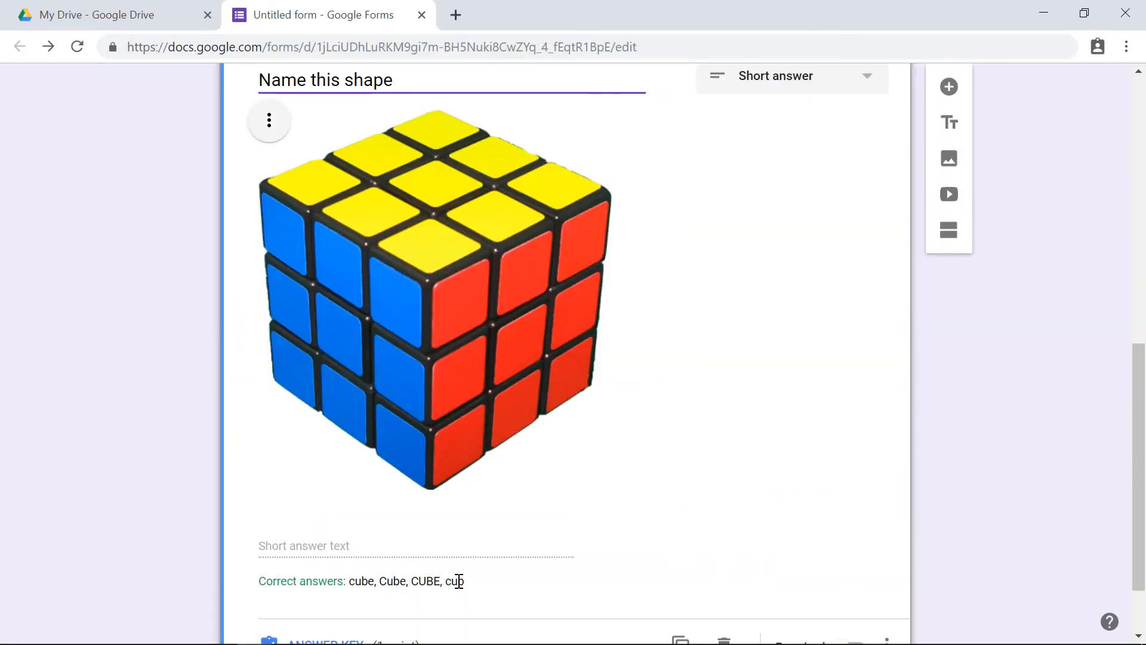
Make the "Name this shape" question required and add a new question below it
{"action": "scroll", "coordinate": [464, 580], "scroll_direction": "down", "scroll_amount": 1}
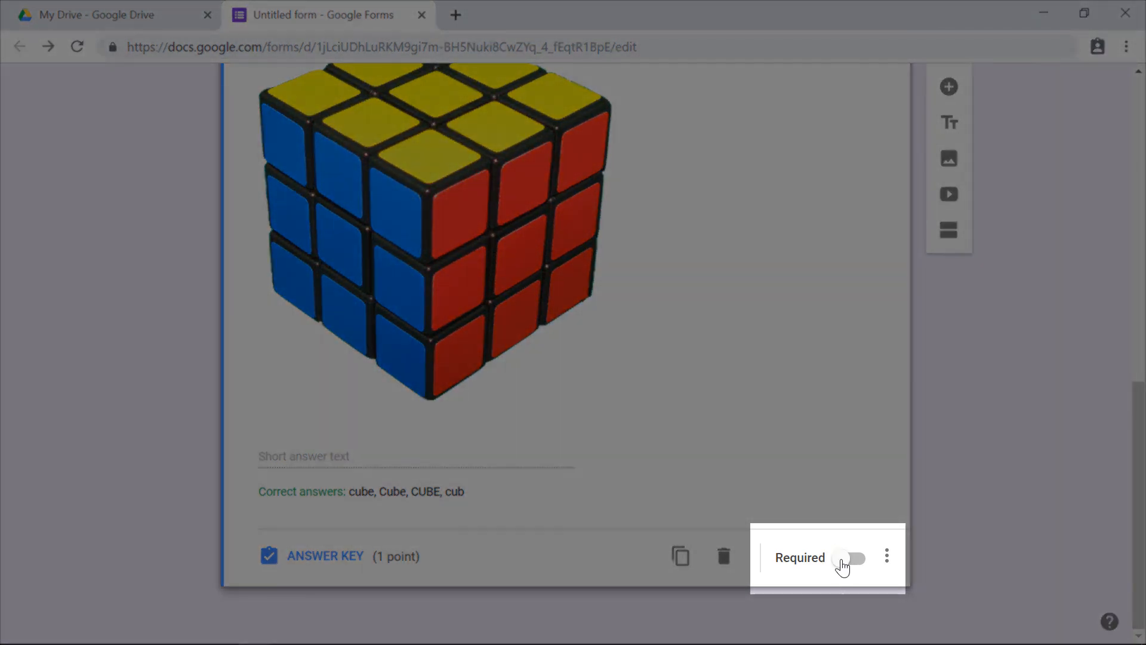
{"action": "left_click", "coordinate": [843, 567]}
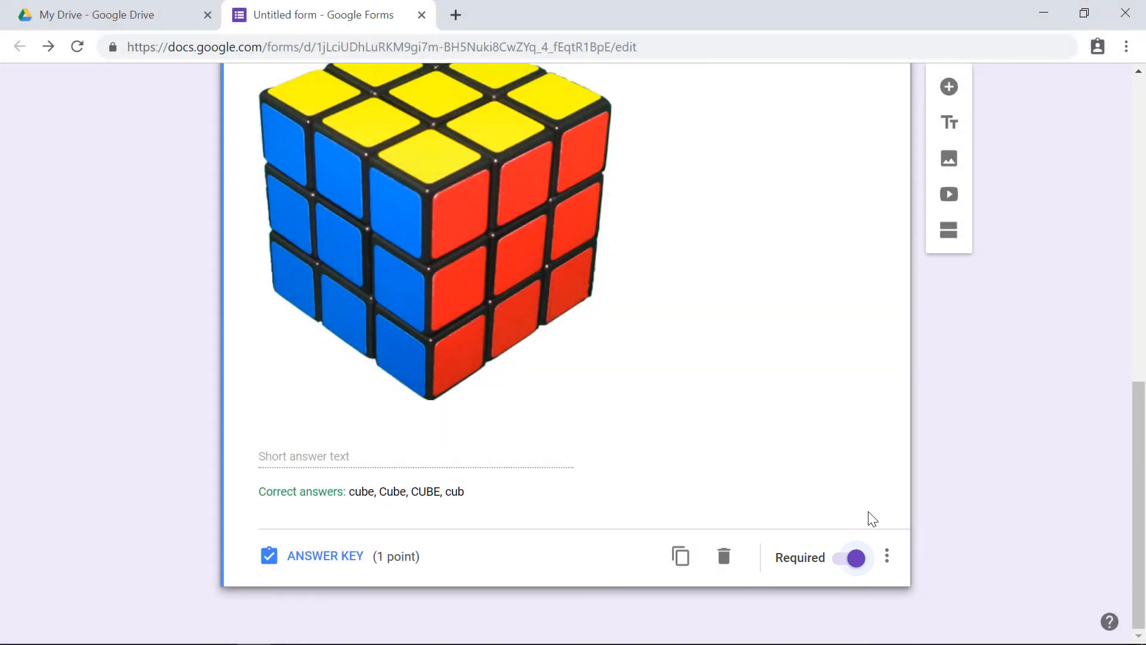
{"action": "left_click", "coordinate": [949, 87]}
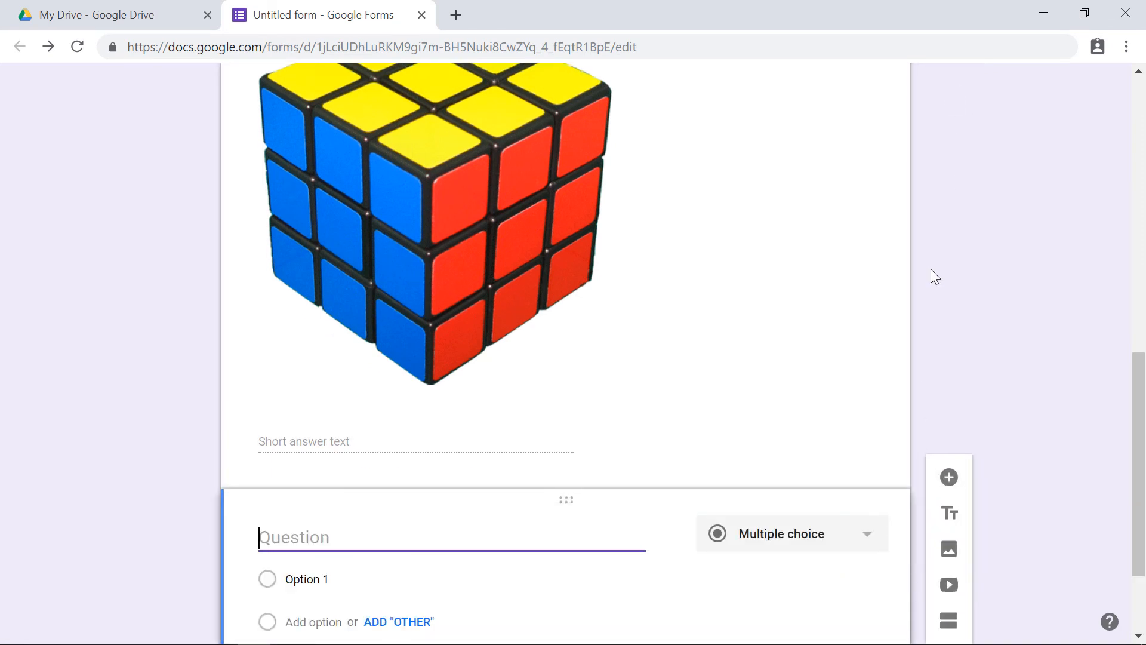